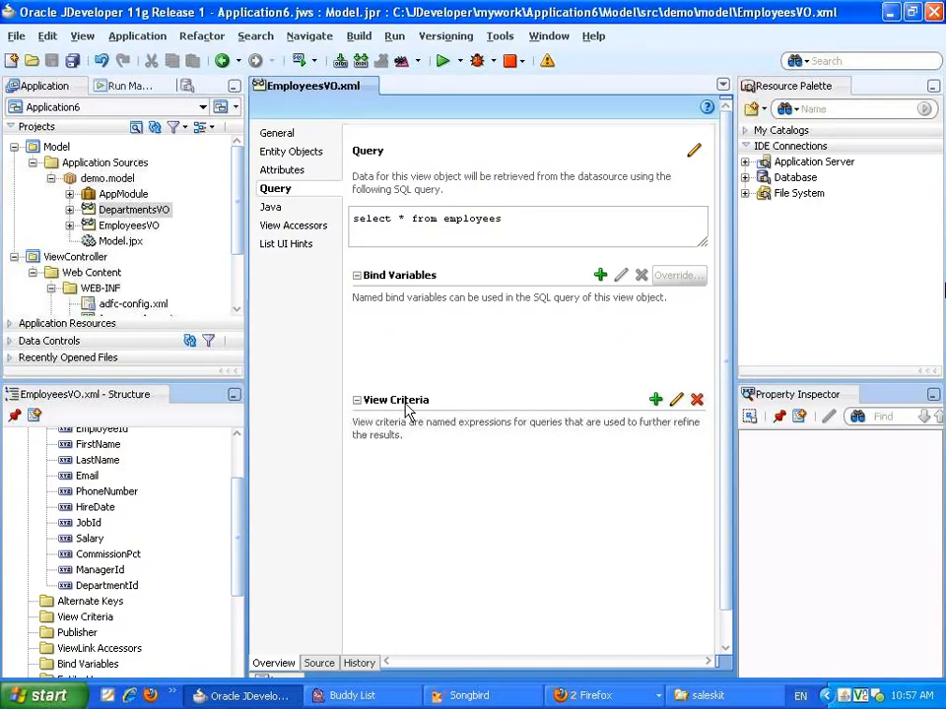
# Step: On EmployeesVO, add a view criteria item where DepartmentId equals a bind variable
pyautogui.click(128, 226)
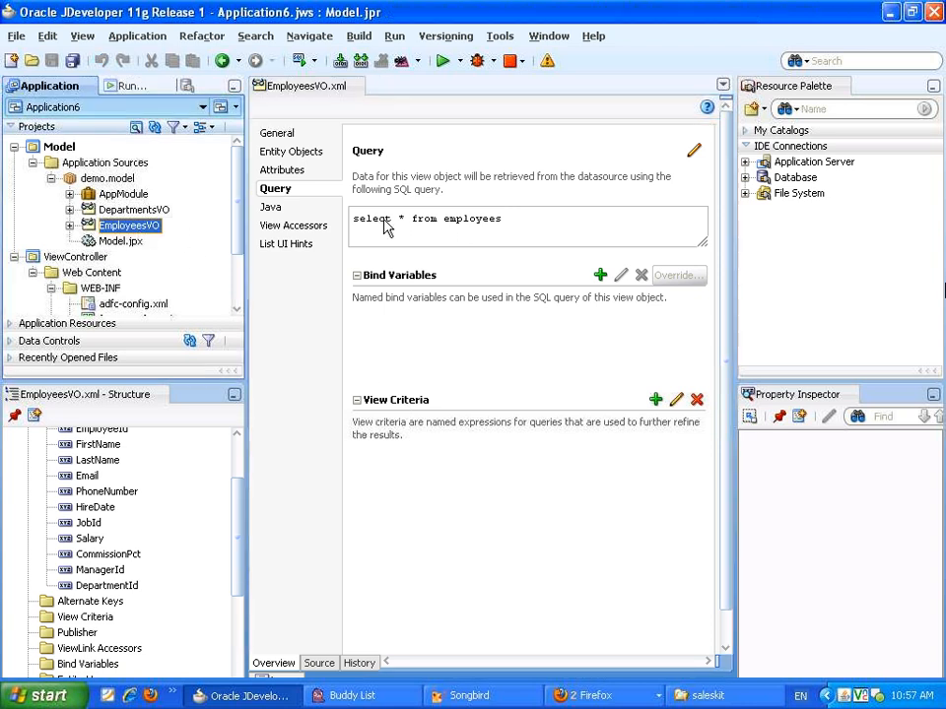
pyautogui.click(657, 399)
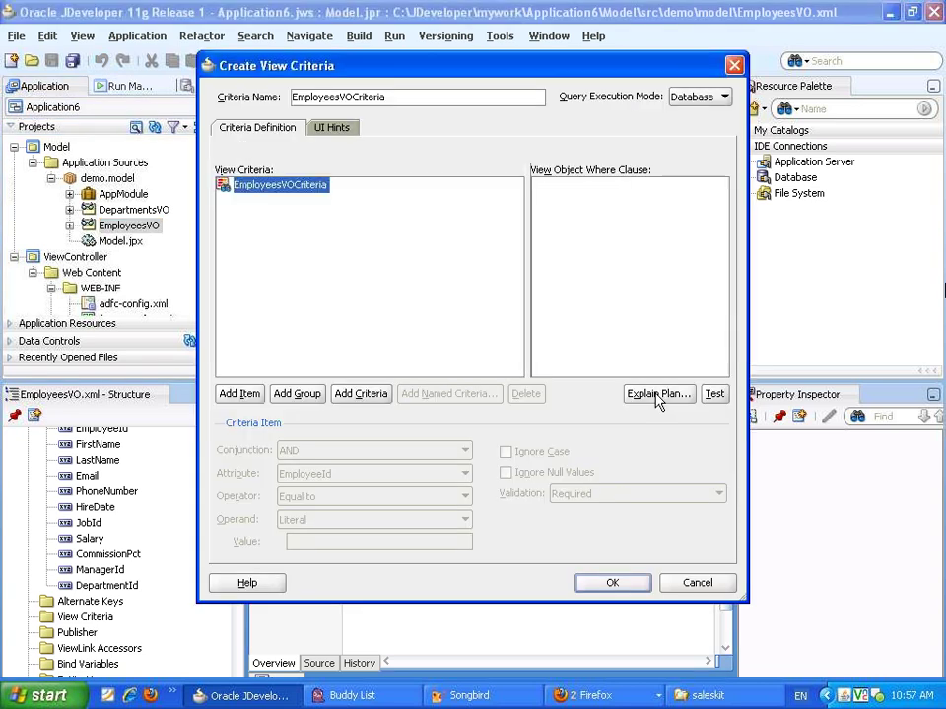
pyautogui.click(251, 393)
pyautogui.click(317, 475)
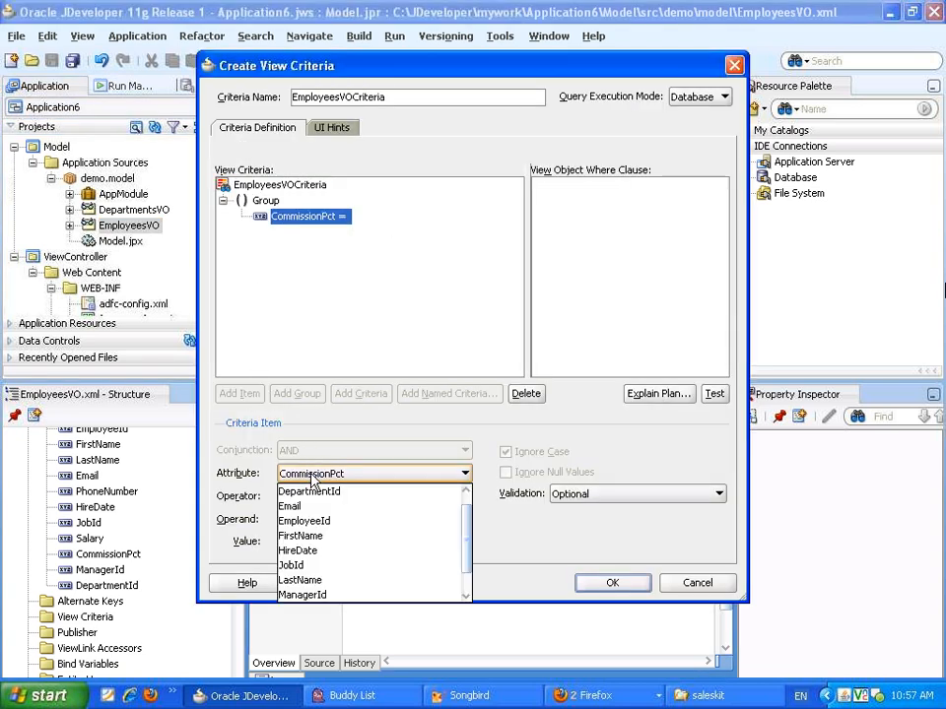
pyautogui.click(317, 494)
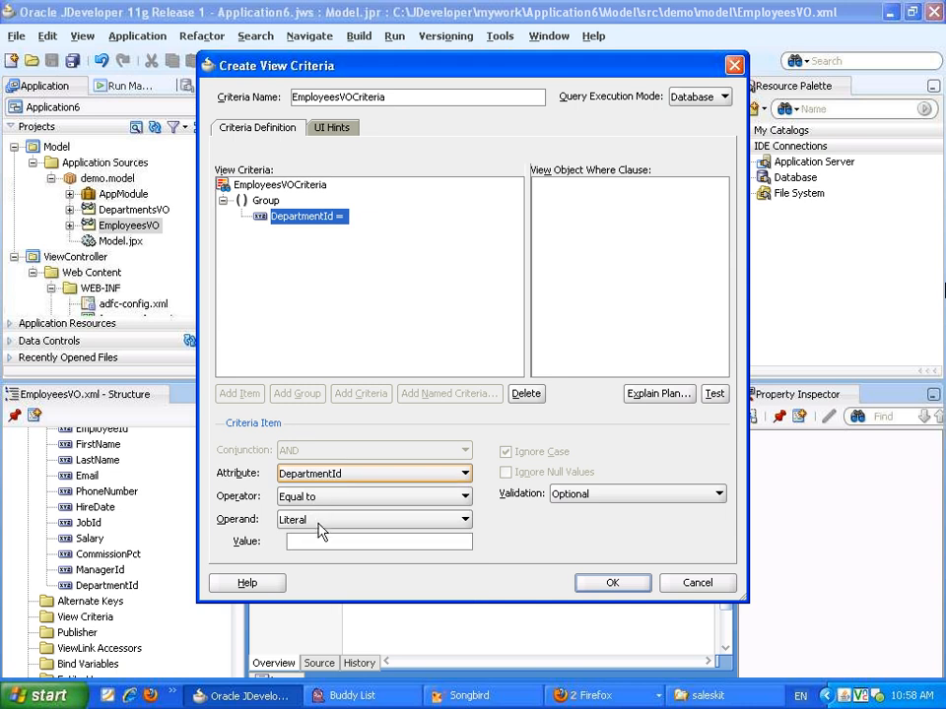
pyautogui.click(316, 523)
pyautogui.click(307, 553)
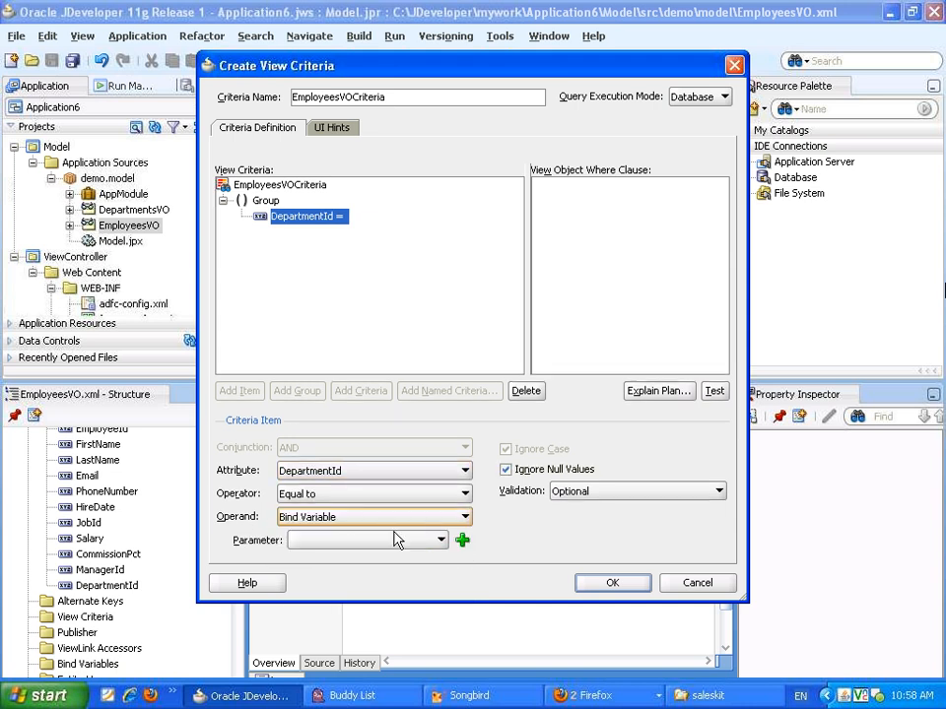
# Step: Create bind variable p1 as Input Text with List of Values and add another criteria item
pyautogui.click(460, 541)
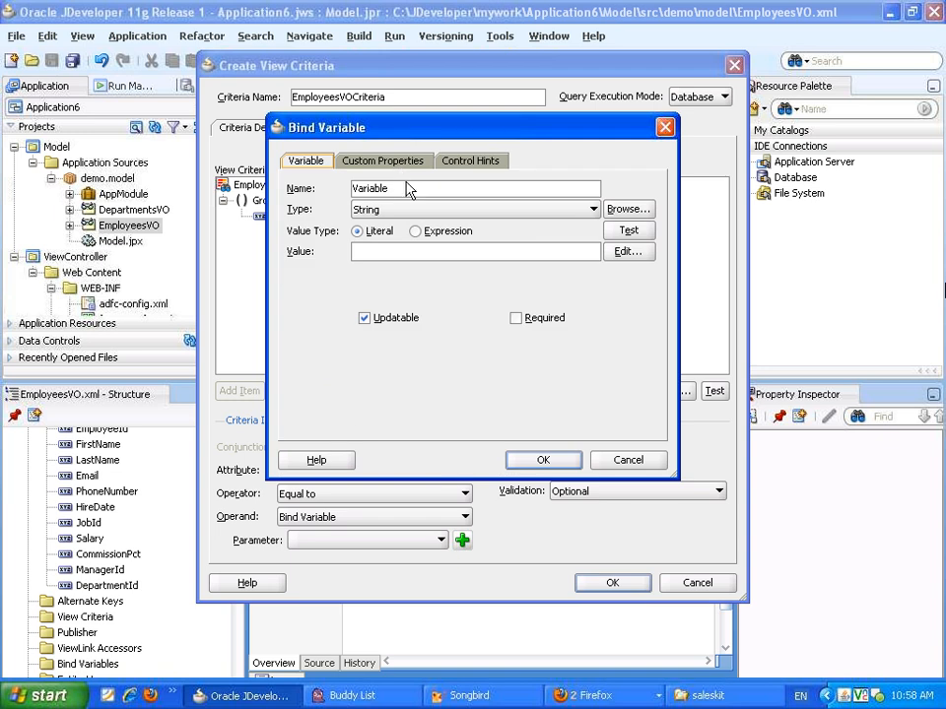
pyautogui.moveTo(409, 190); pyautogui.dragTo(328, 186)
pyautogui.write('p1')
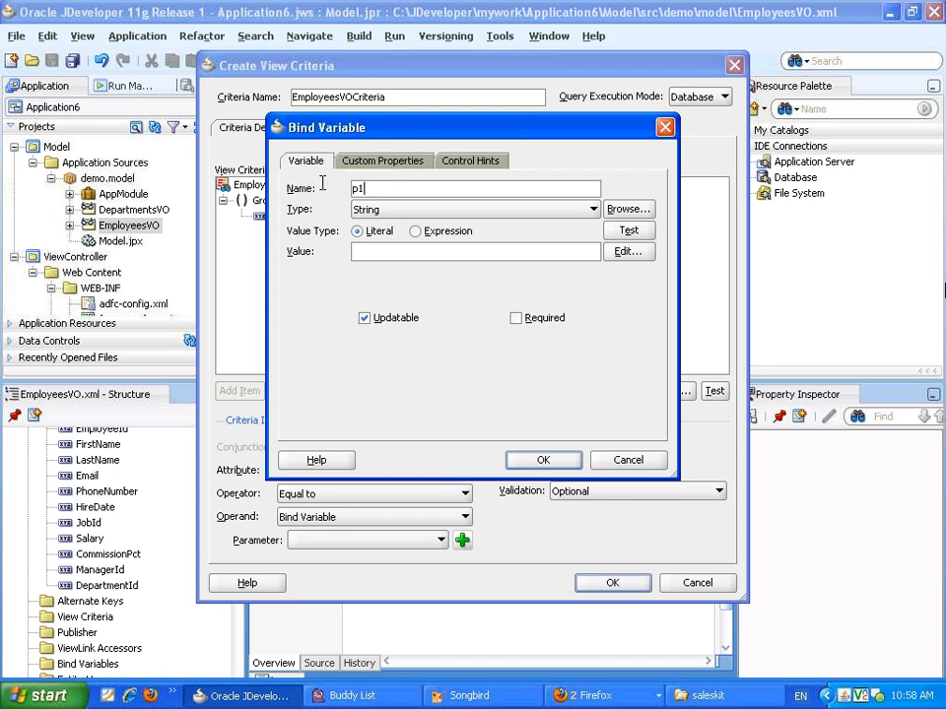
pyautogui.click(477, 167)
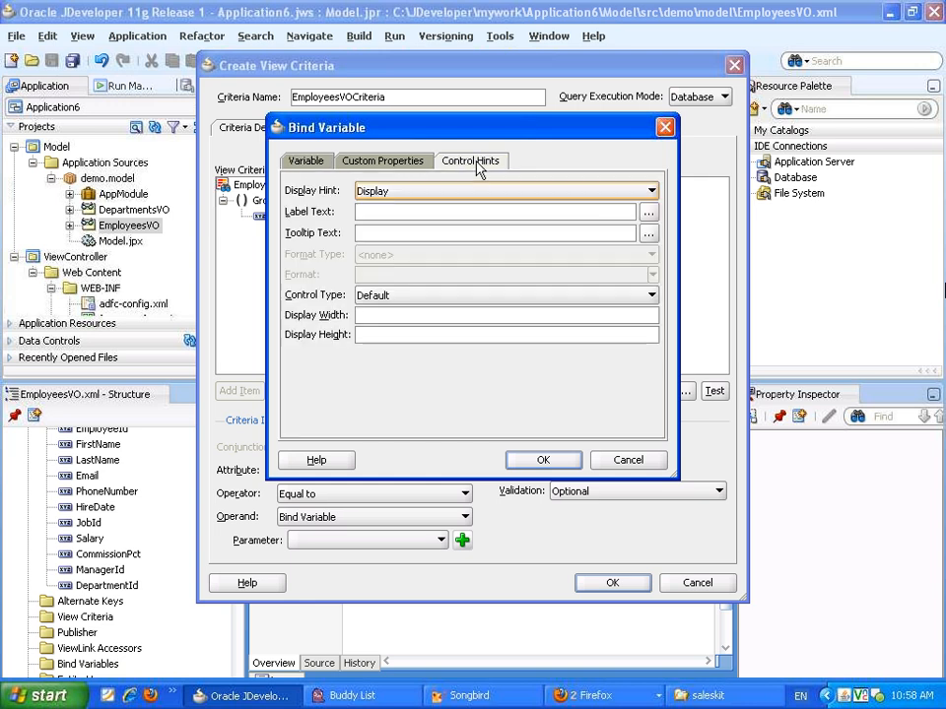
pyautogui.click(401, 298)
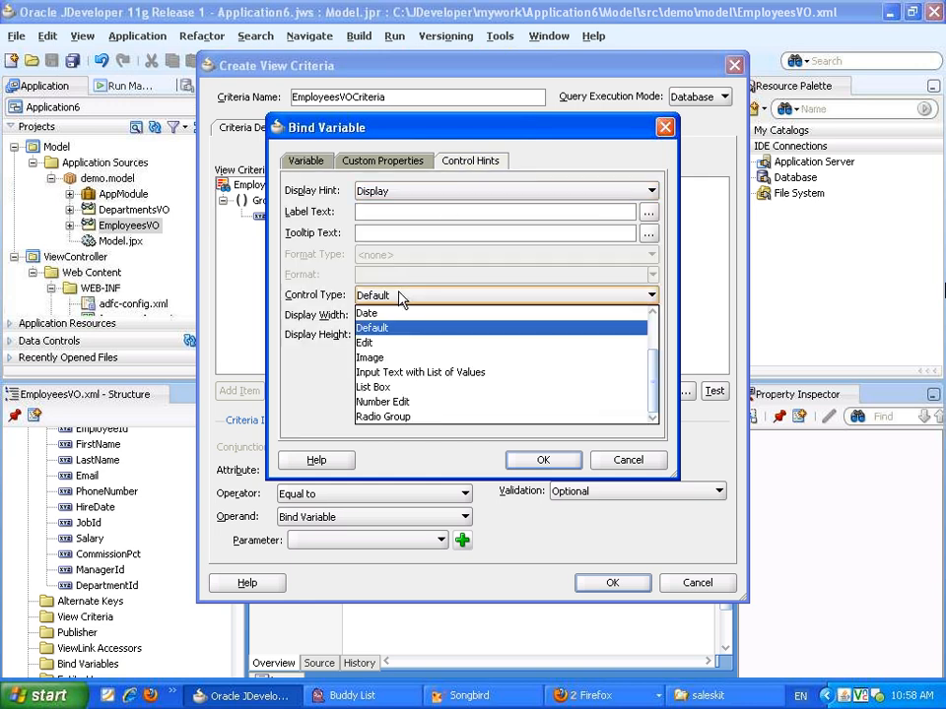
pyautogui.click(391, 372)
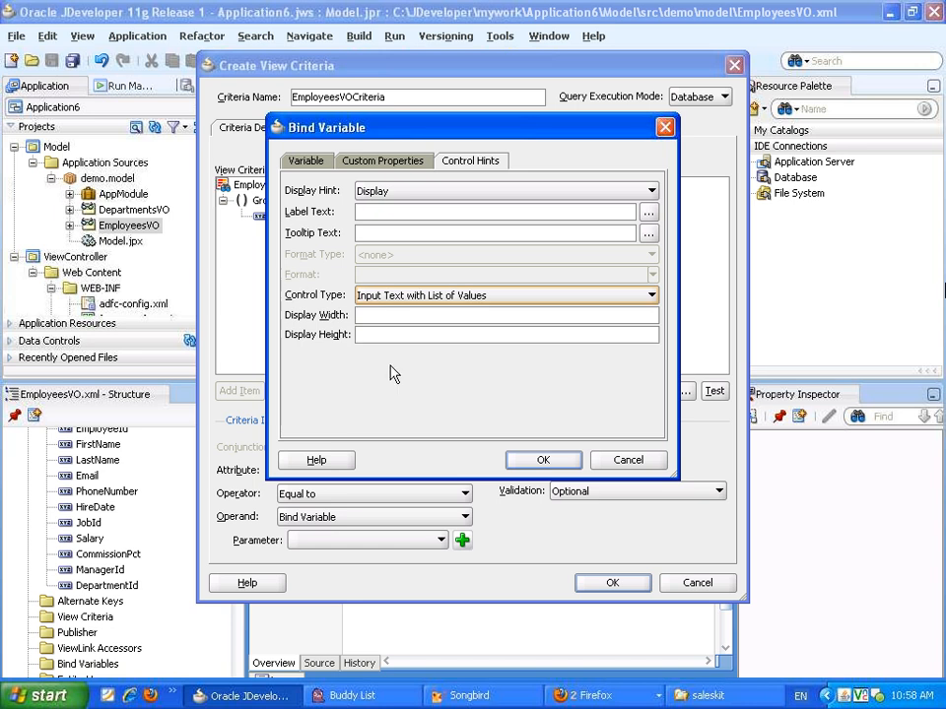
pyautogui.click(541, 463)
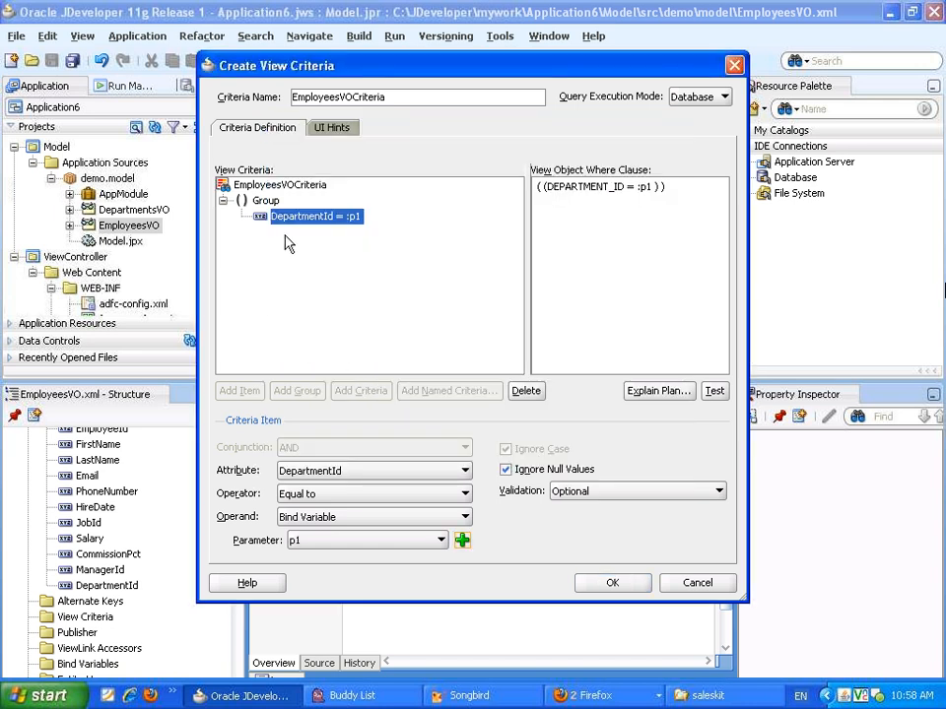
pyautogui.click(265, 200)
# Step: Set the second condition to Salary greater than a bind variable
pyautogui.click(248, 393)
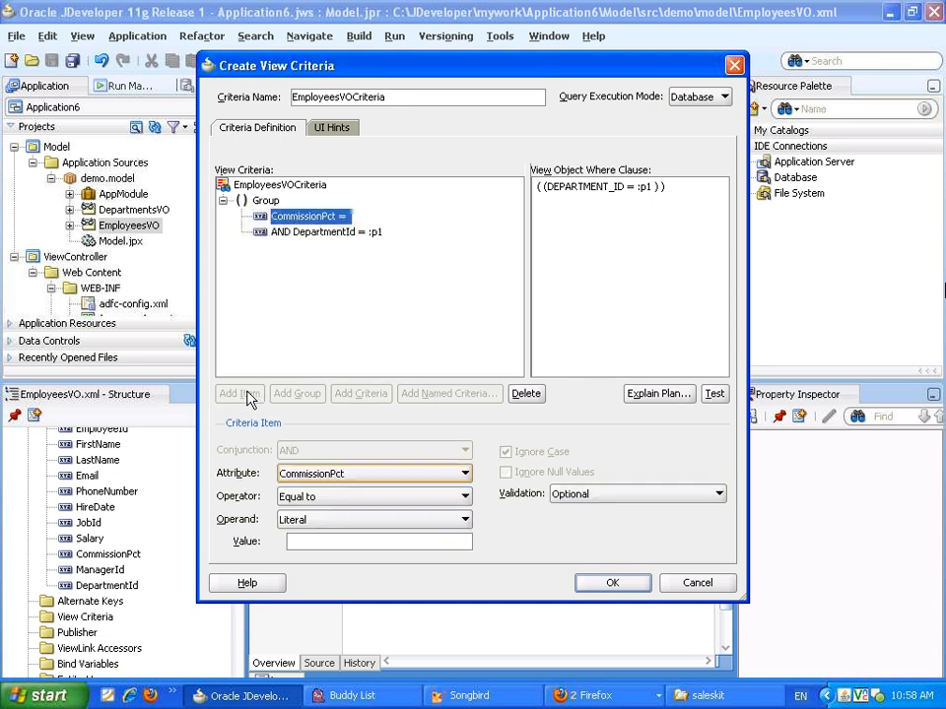
pyautogui.click(320, 474)
pyautogui.scroll(-1, 295, 564)
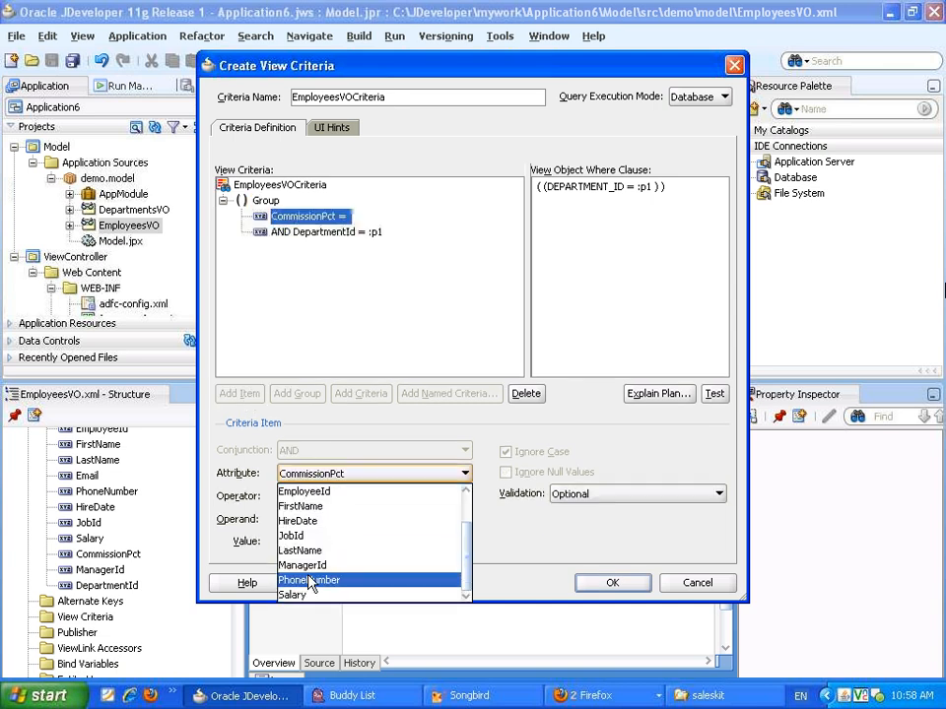
pyautogui.click(307, 611)
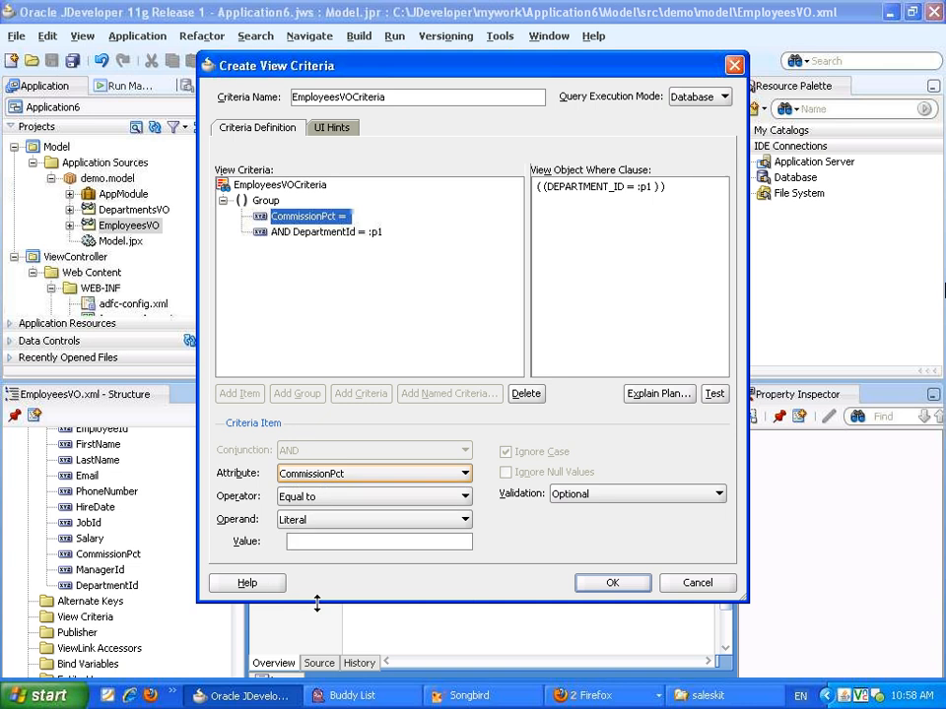
pyautogui.click(335, 476)
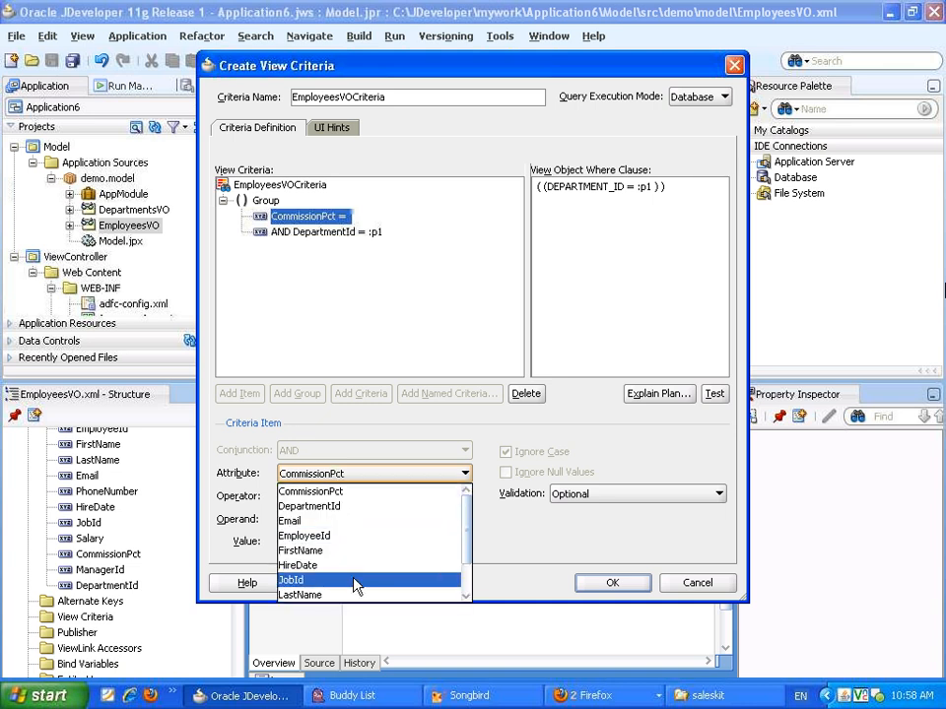
pyautogui.scroll(-1, 352, 592)
pyautogui.click(350, 598)
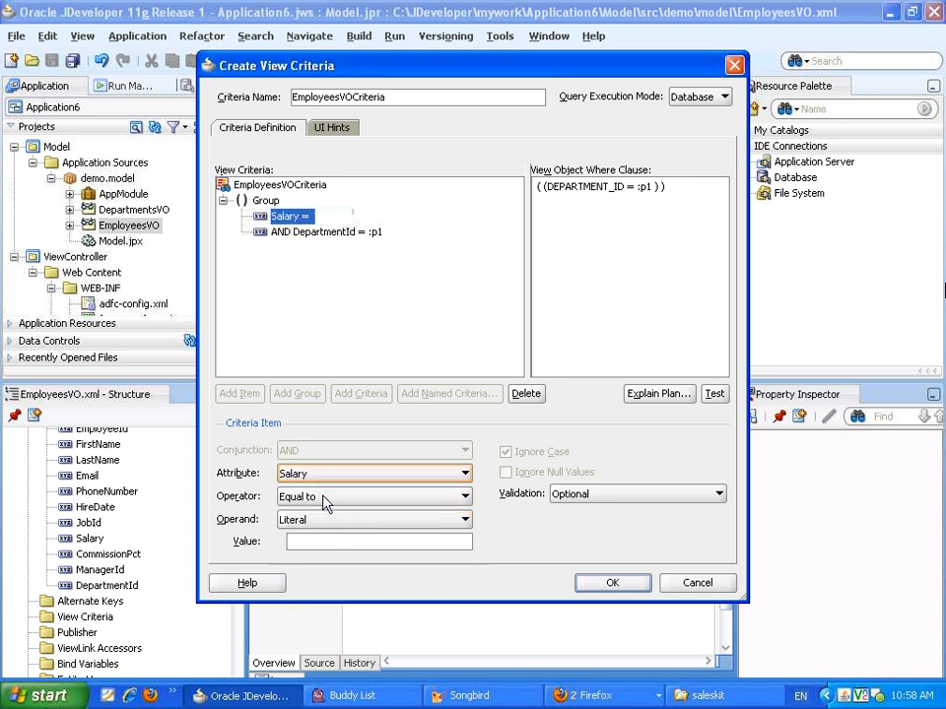
pyautogui.click(327, 499)
pyautogui.click(328, 559)
pyautogui.click(327, 519)
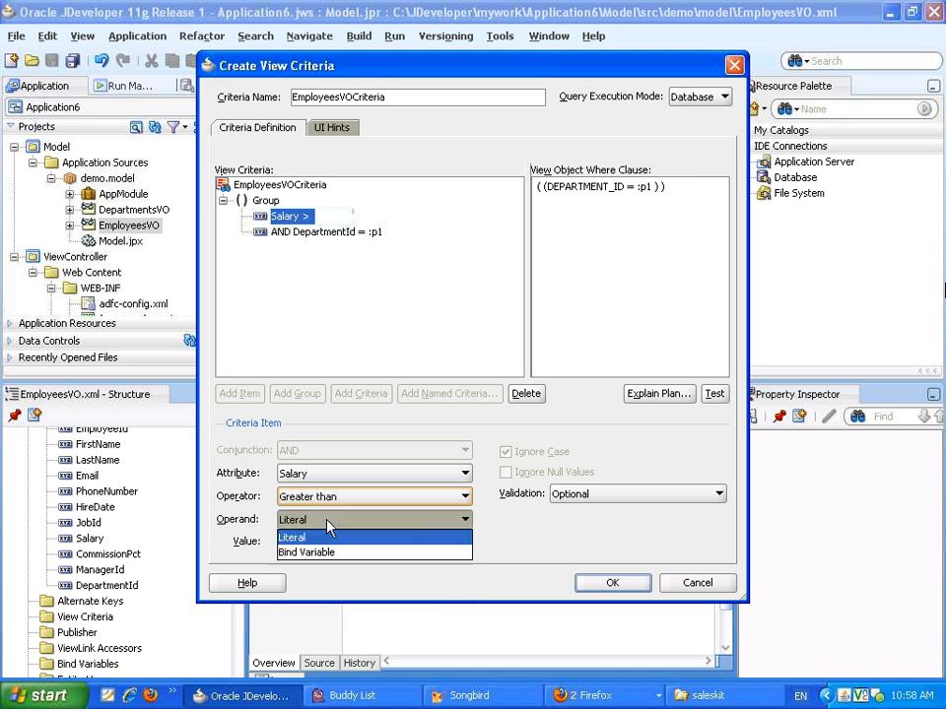
pyautogui.click(330, 554)
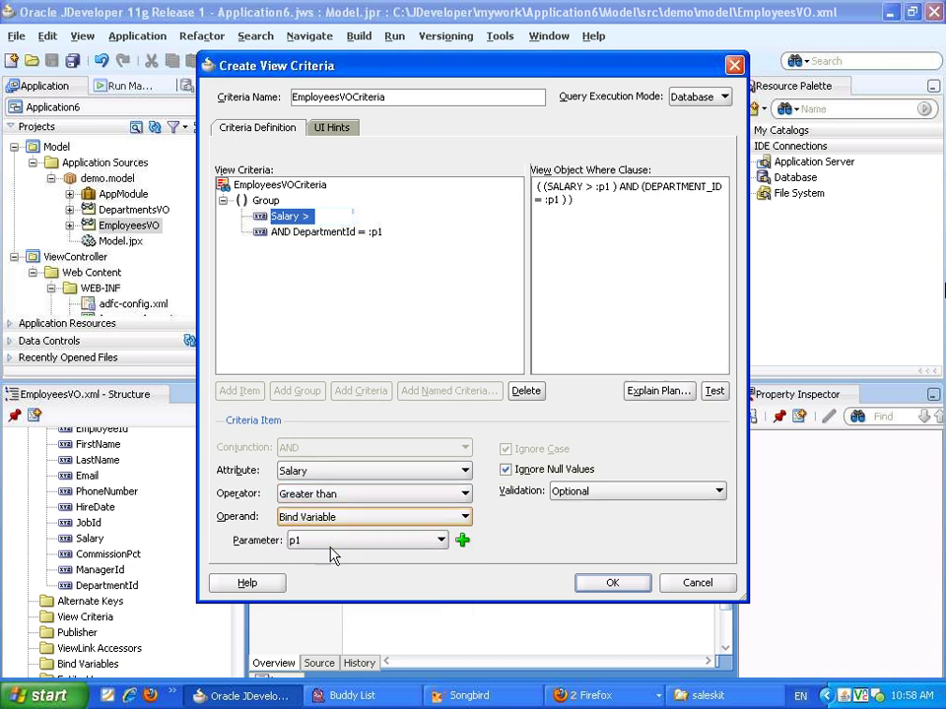
# Step: Create the new bind variable p2 for the Salary condition
pyautogui.click(463, 540)
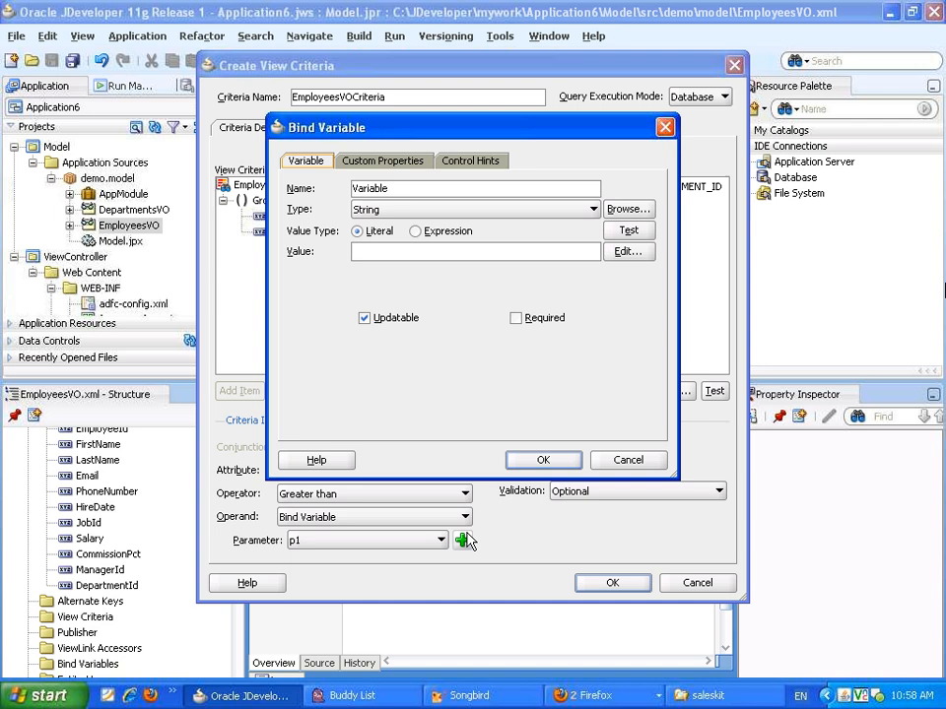
pyautogui.moveTo(409, 187); pyautogui.dragTo(344, 185)
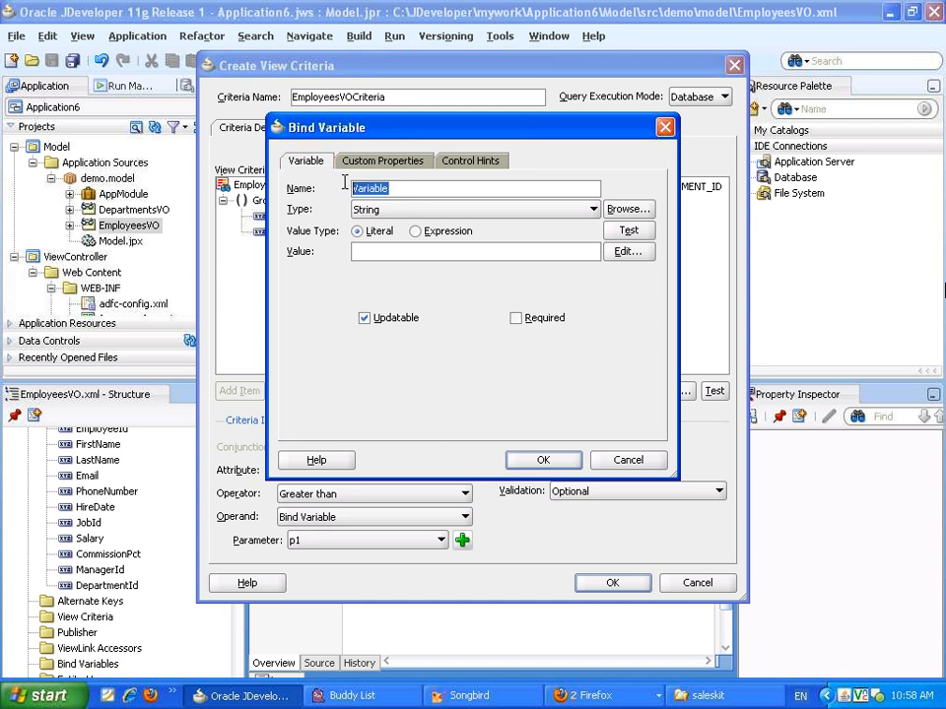
pyautogui.write('p2')
pyautogui.click(544, 460)
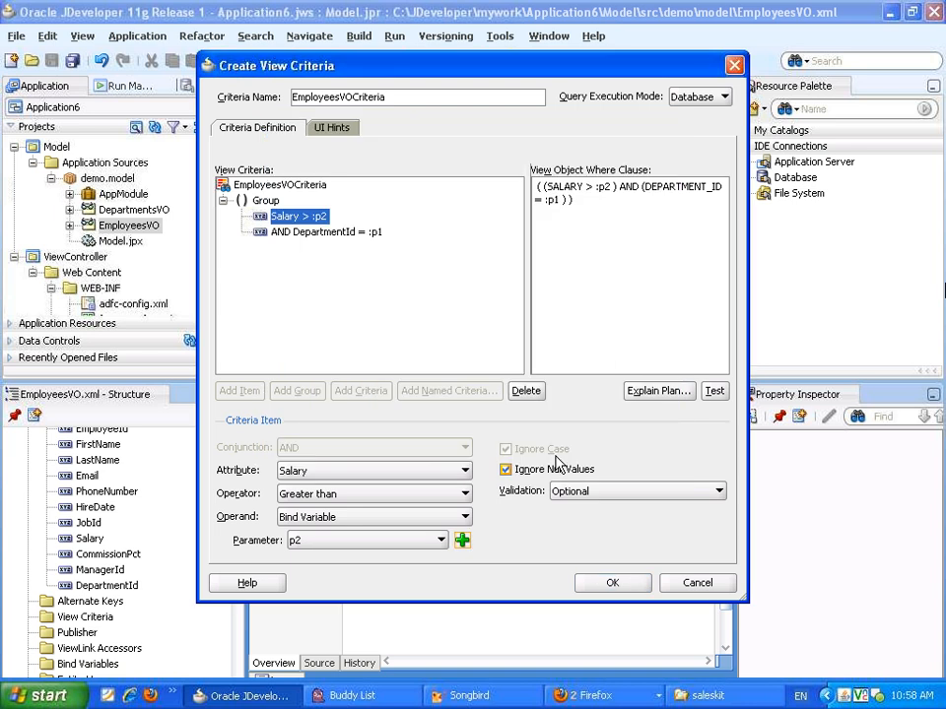
# Step: Save the view criteria and select DepartmentId in the EmployeesVO attribute list
pyautogui.click(612, 583)
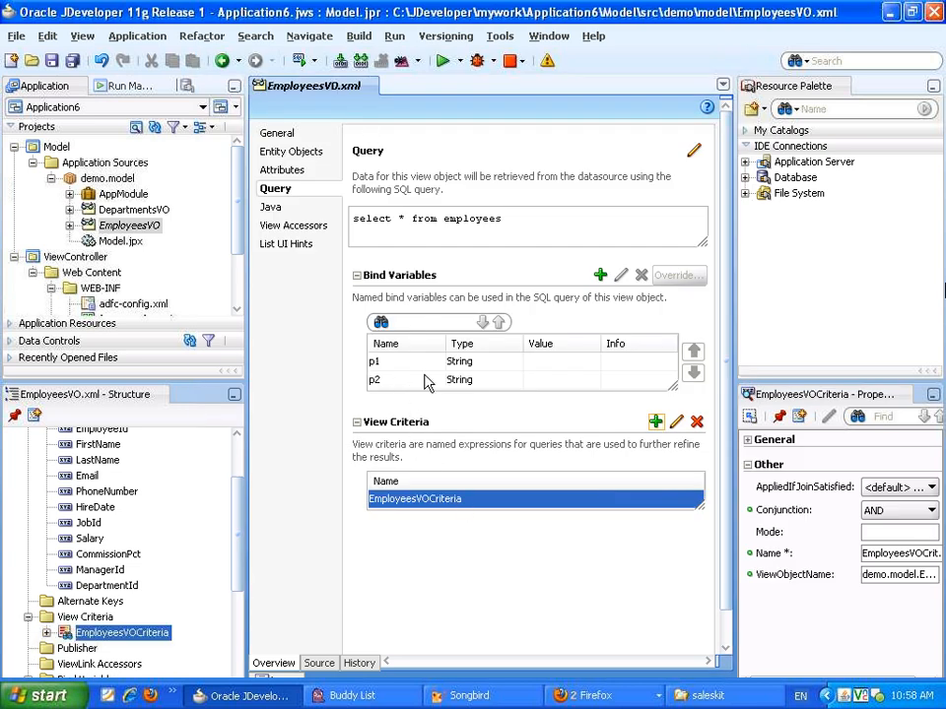
pyautogui.click(309, 172)
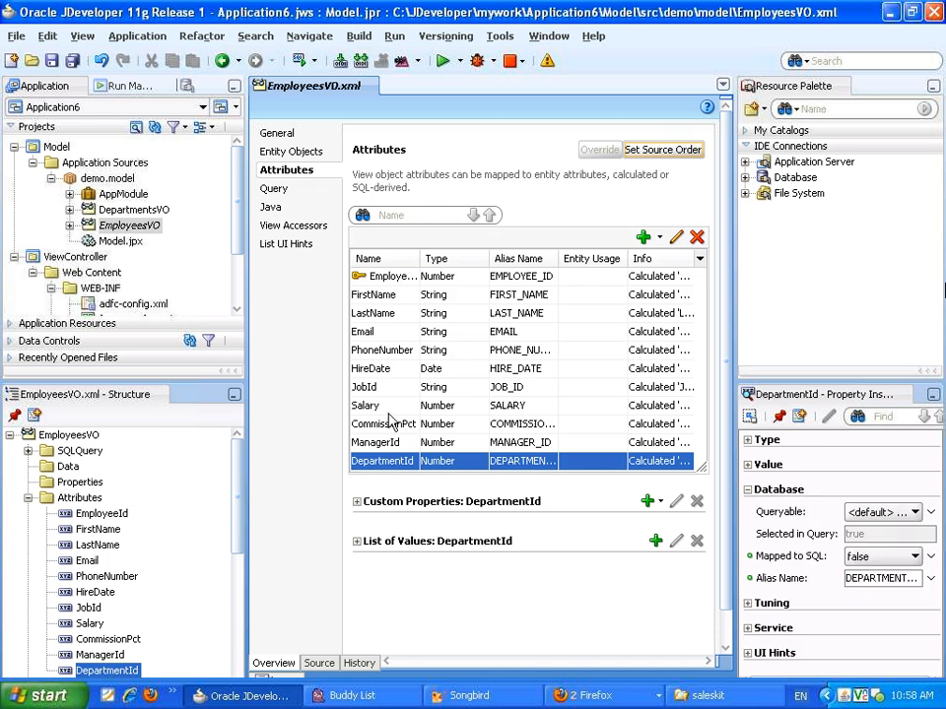
pyautogui.click(396, 467)
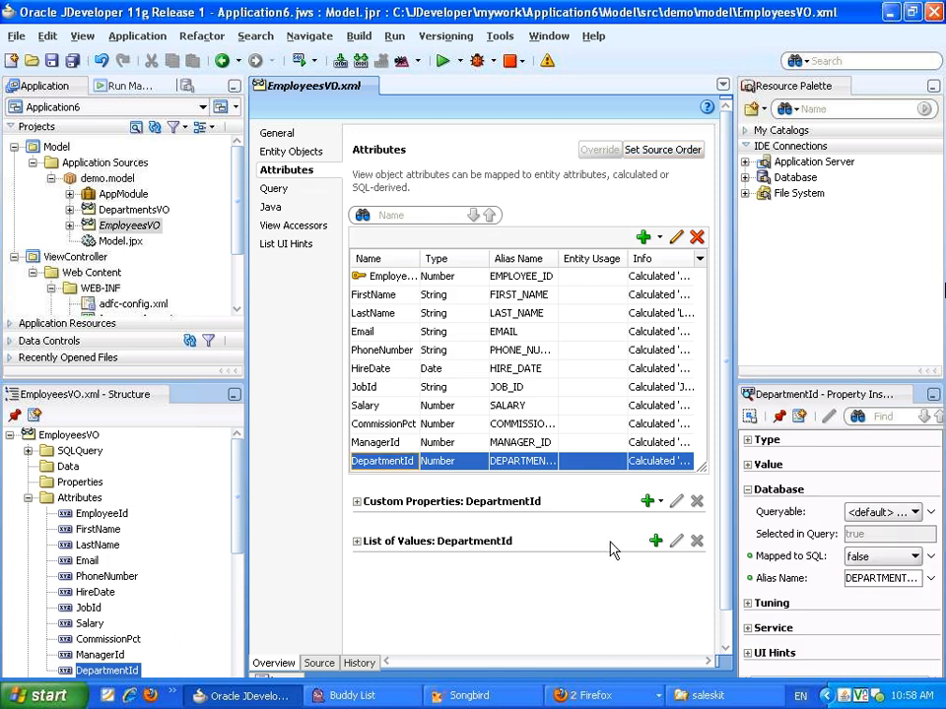
# Step: Define LOV_DepartmentId sourced from a new DepartmentsVO1 accessor, mapped to DepartmentId
pyautogui.click(657, 541)
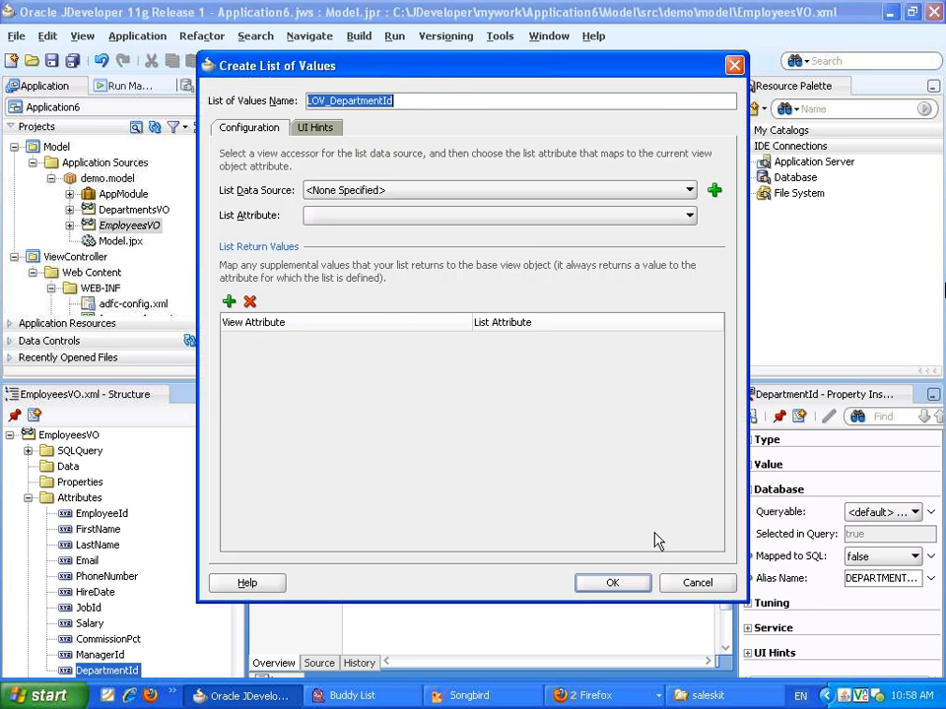
pyautogui.click(714, 190)
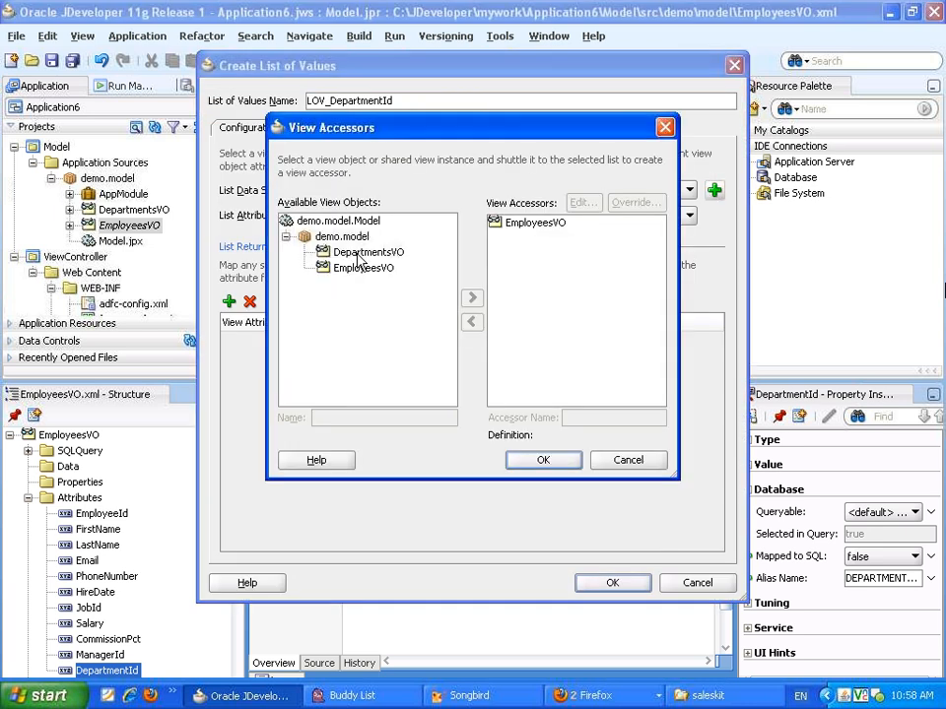
pyautogui.click(366, 253)
pyautogui.click(472, 298)
pyautogui.click(545, 459)
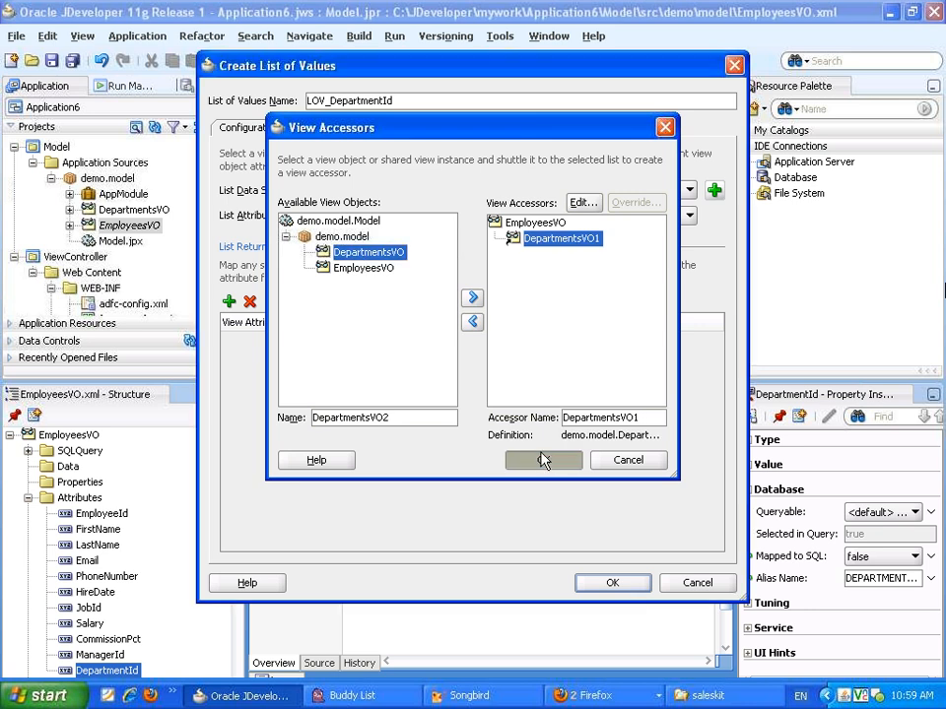
pyautogui.click(456, 219)
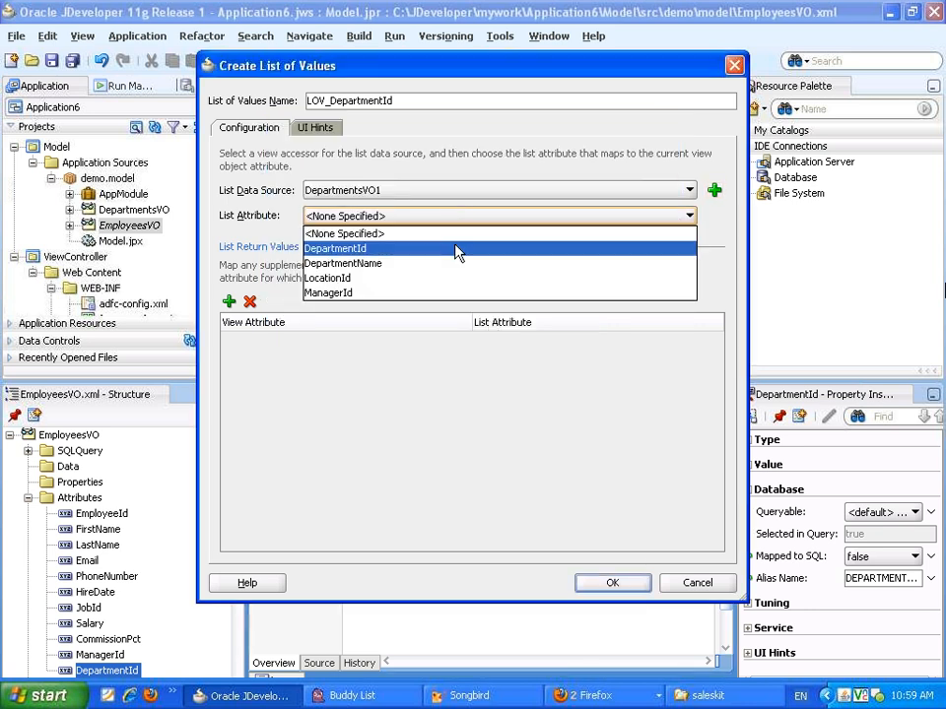
pyautogui.click(456, 248)
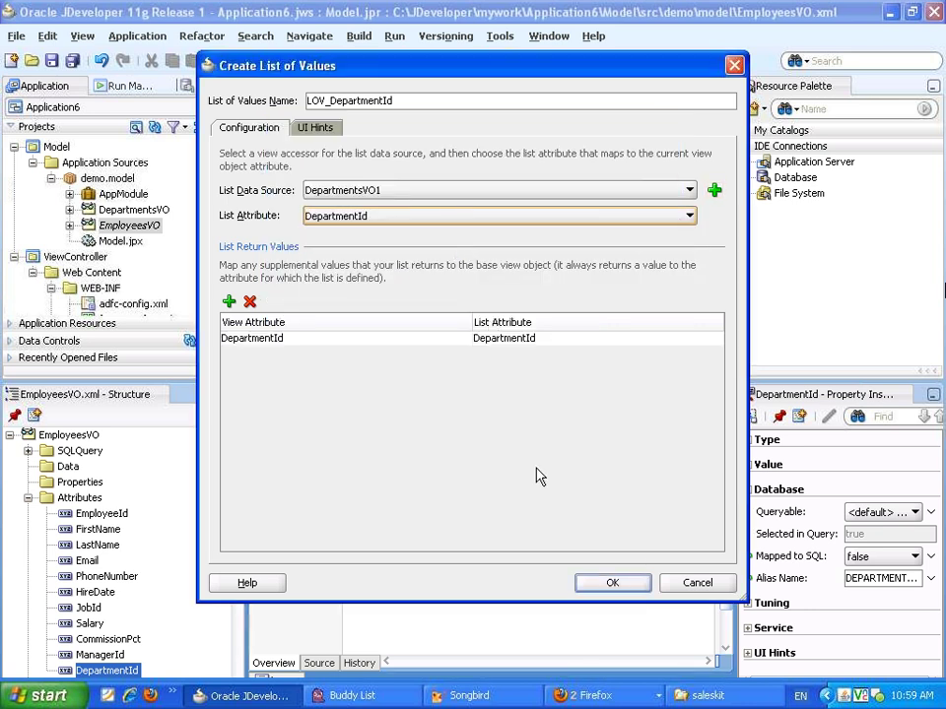
# Step: Display DepartmentName in the list, finish the LOV, and bring up ViewController's actions
pyautogui.click(317, 129)
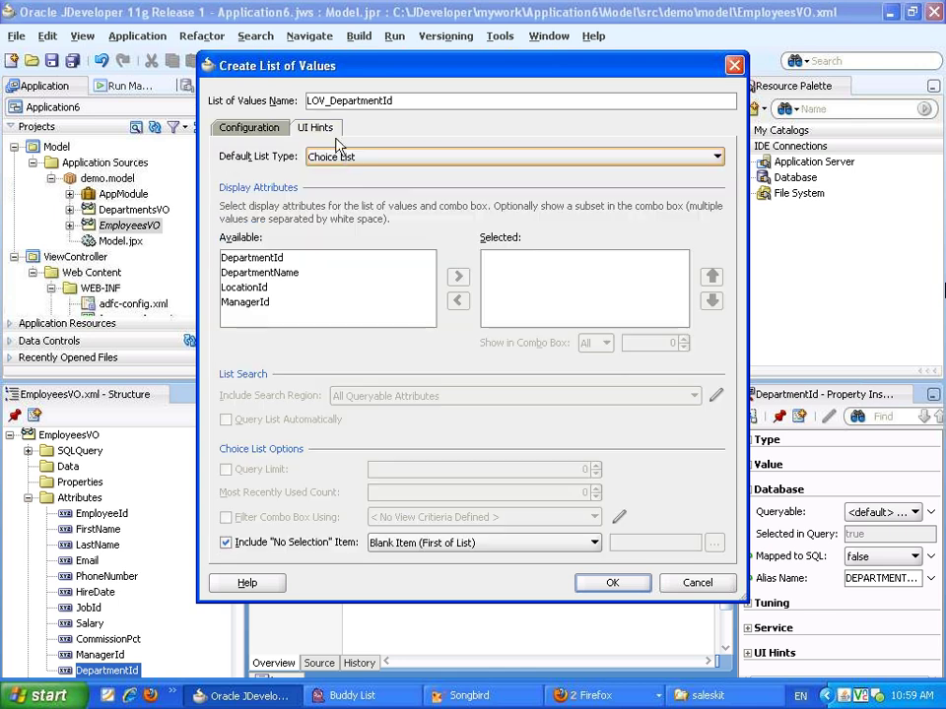
pyautogui.doubleClick(294, 273)
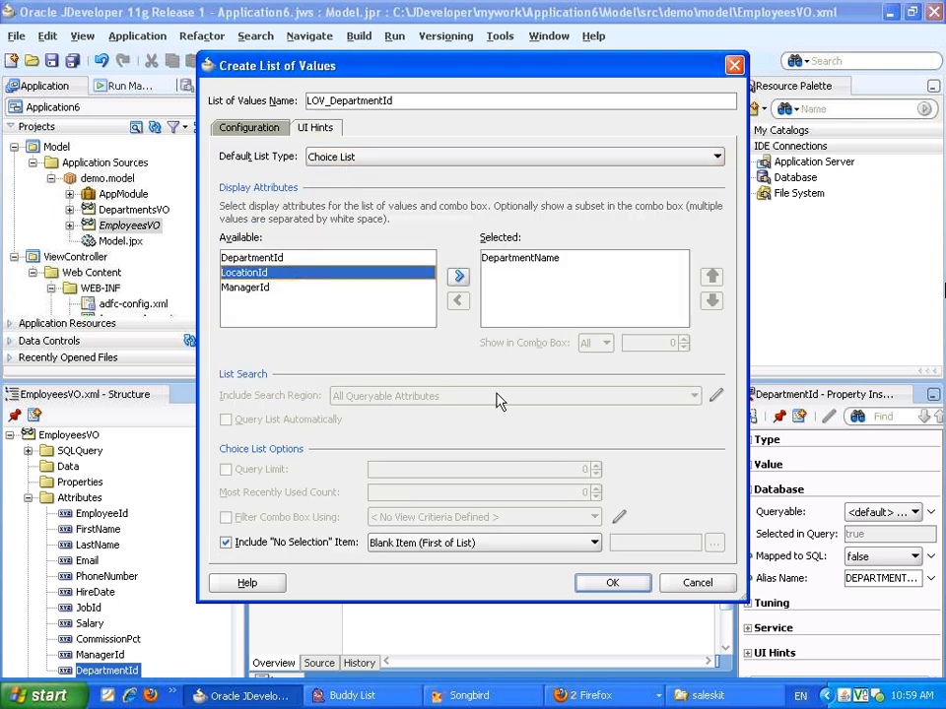
pyautogui.click(616, 586)
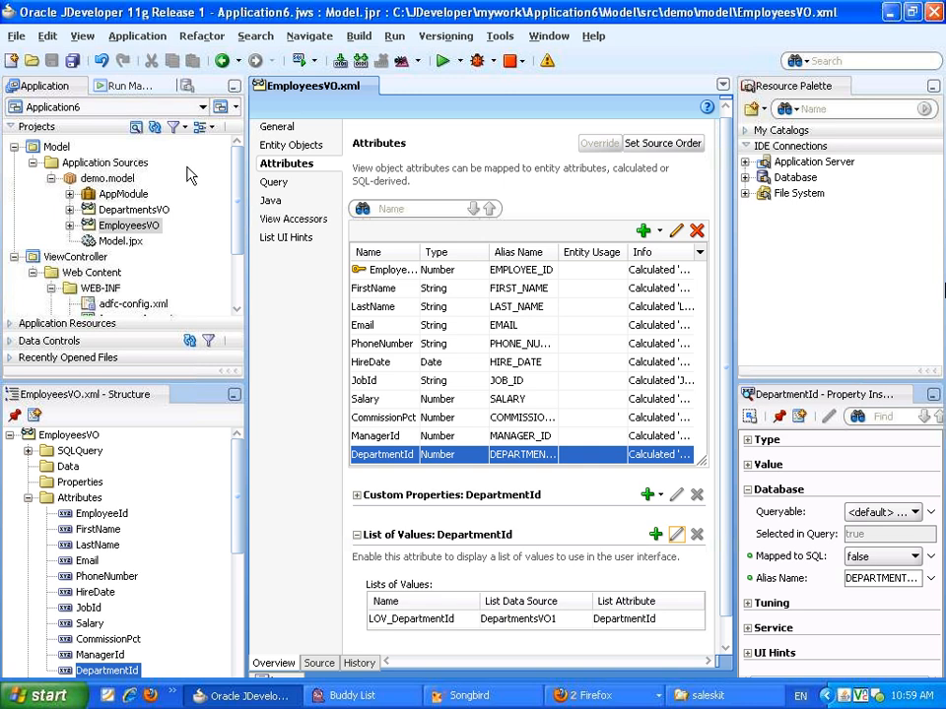
pyautogui.moveTo(238, 237); pyautogui.dragTo(234, 260)
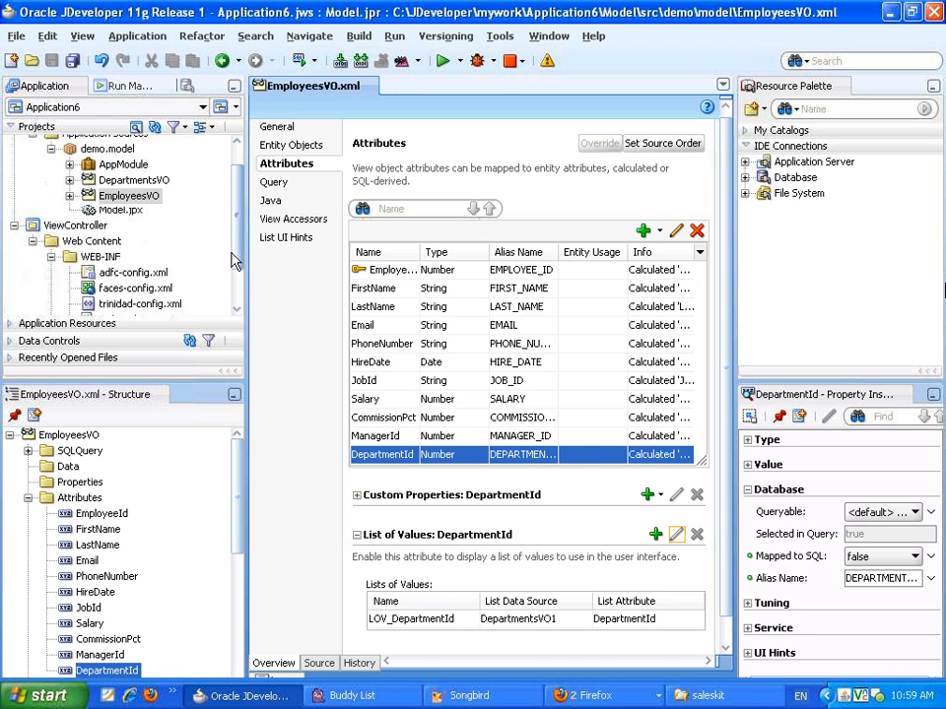
pyautogui.rightClick(83, 225)
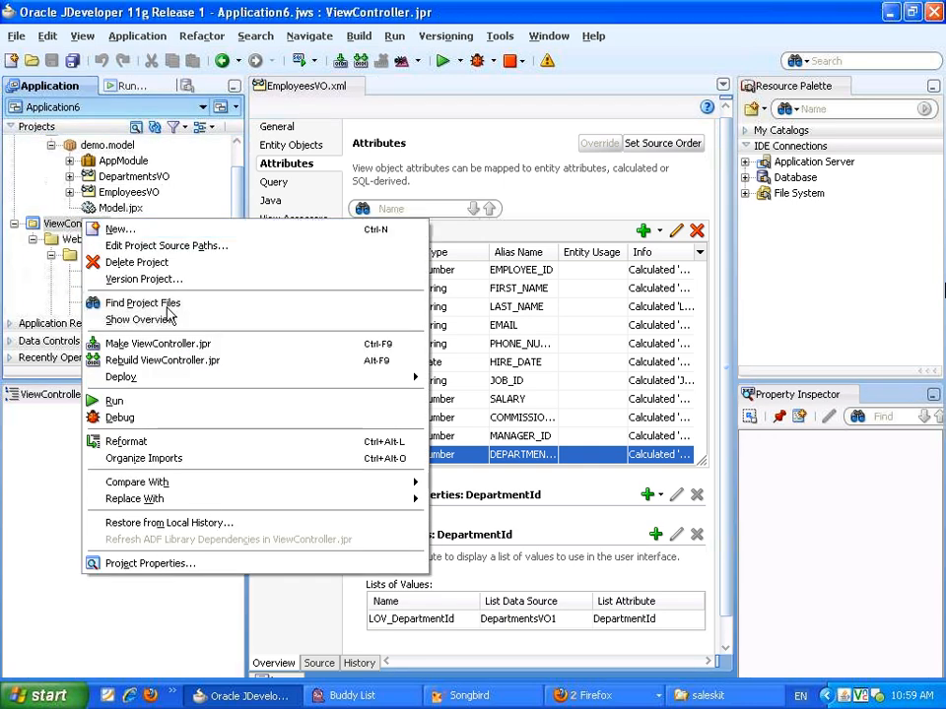
# Step: Start a new JSF page from the Web Tier > JSF gallery items
pyautogui.click(158, 234)
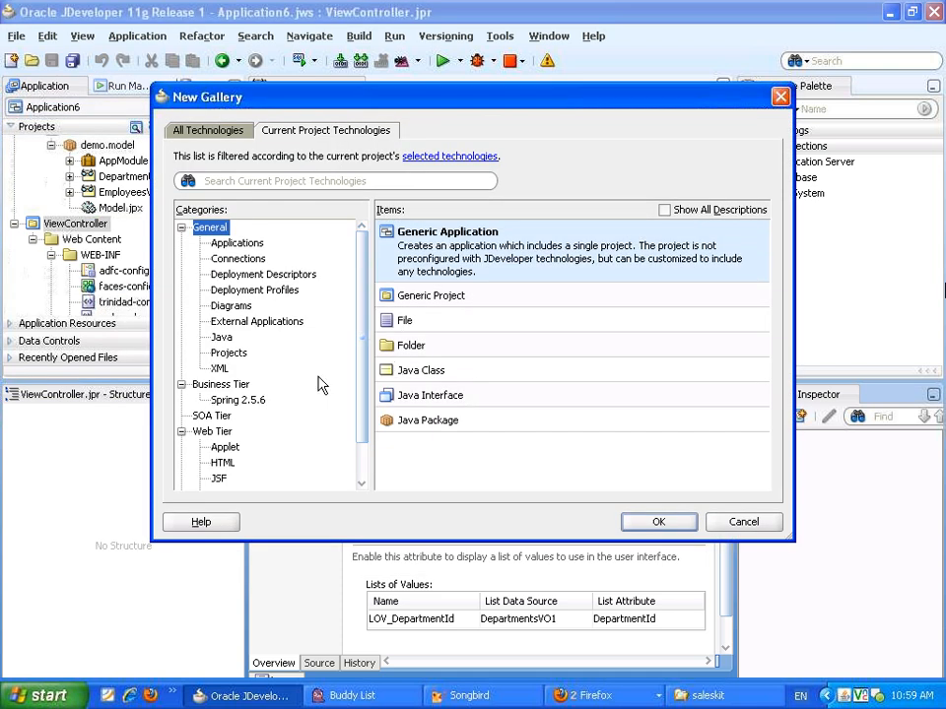
pyautogui.click(221, 478)
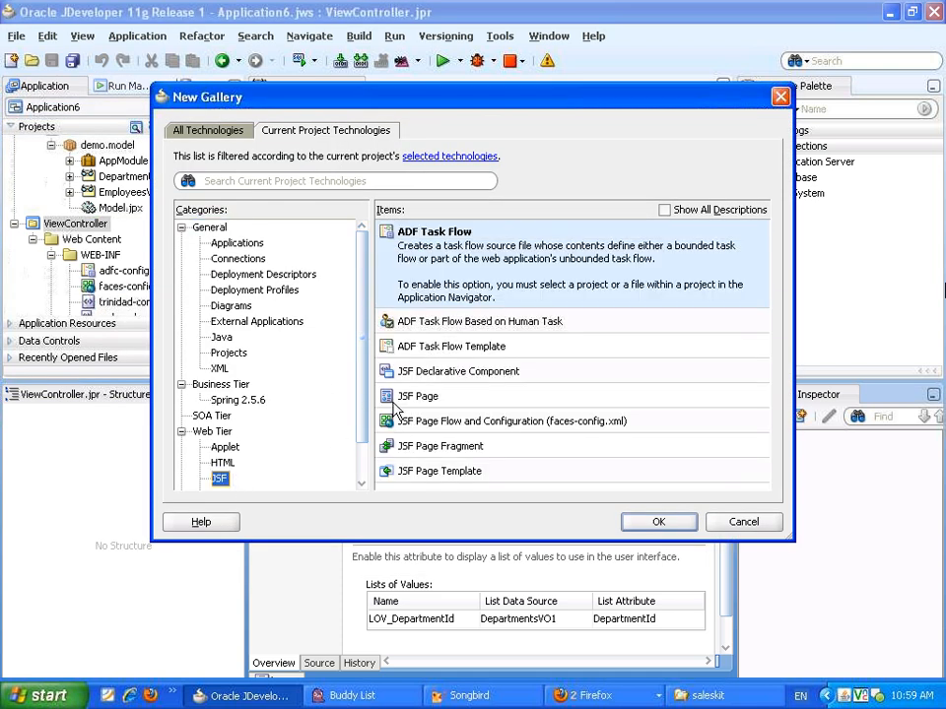
pyautogui.click(447, 426)
pyautogui.click(654, 521)
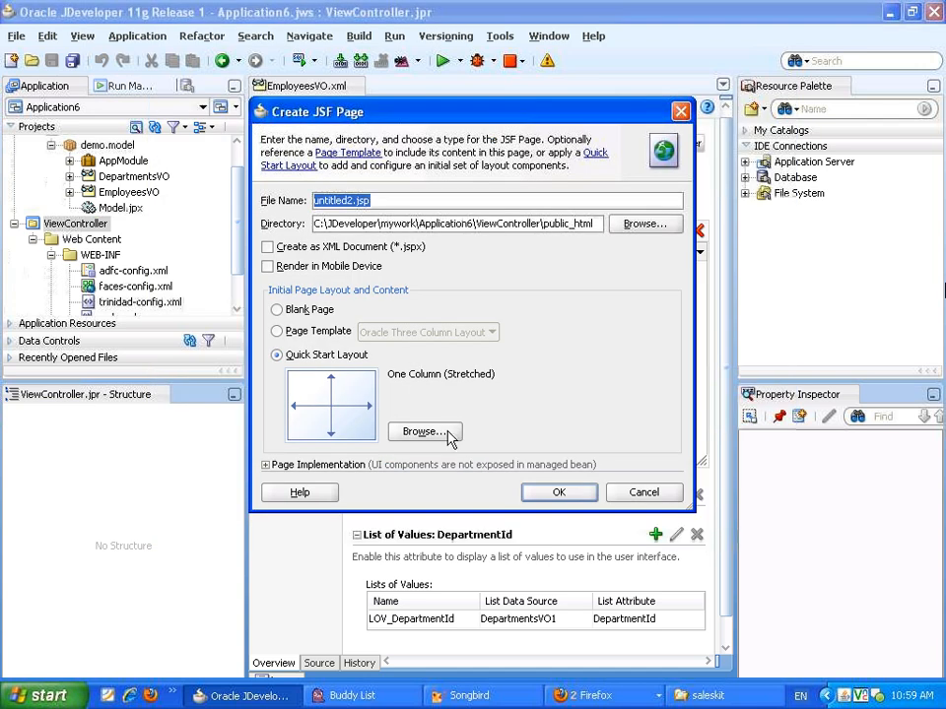
# Step: Choose the One Column (Stretched) quick start layout with themes applied and create the page
pyautogui.click(442, 431)
pyautogui.click(719, 324)
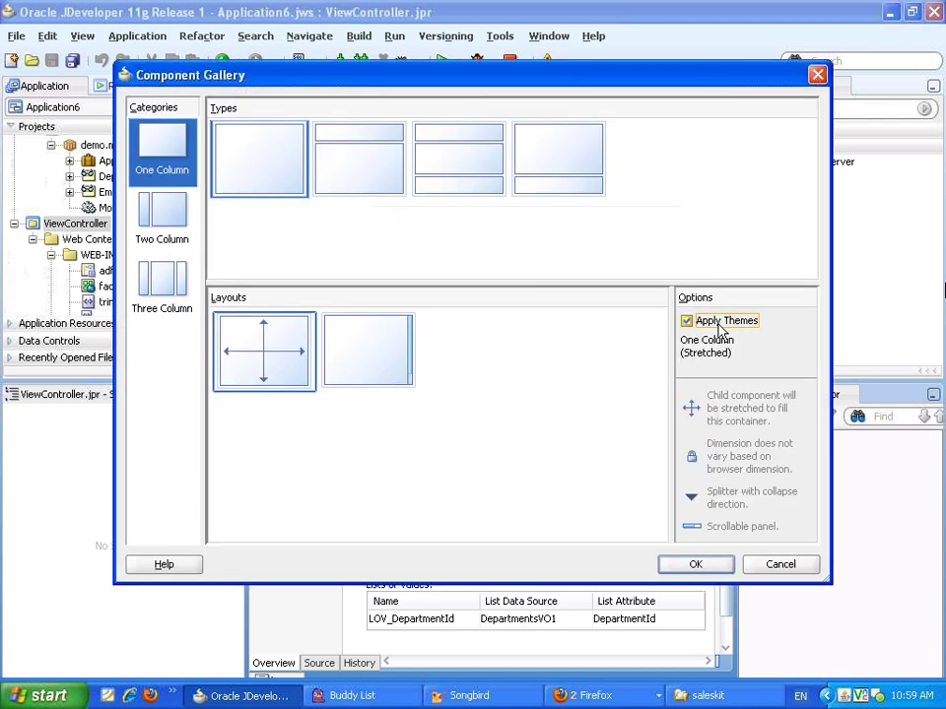
pyautogui.click(693, 568)
pyautogui.click(558, 491)
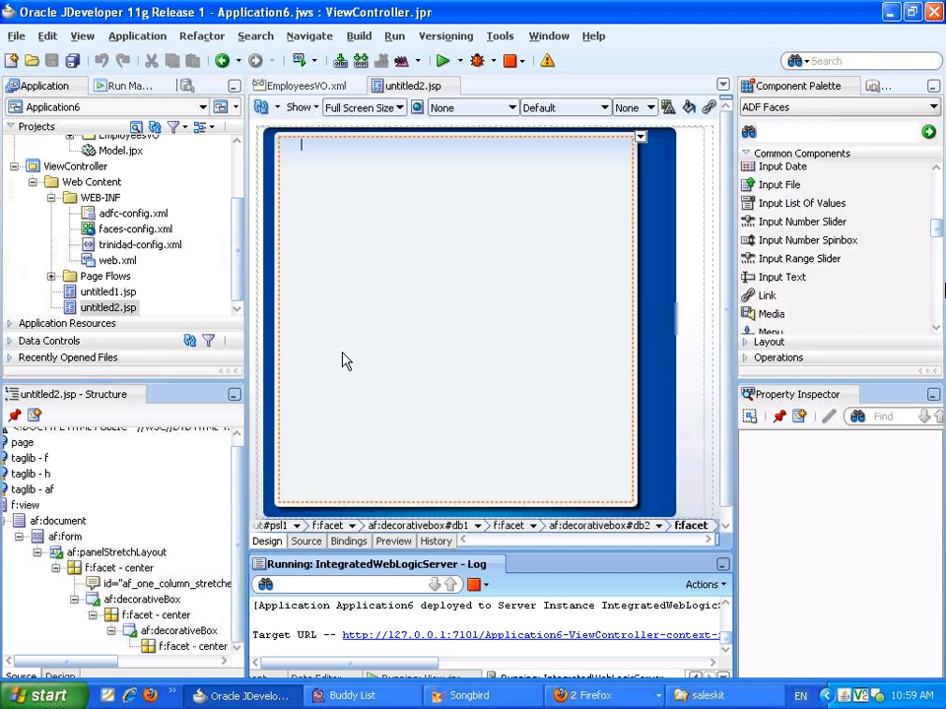
# Step: Drop EmployeesVOCriteria from EmployeesVO1's named criteria onto the page as a query panel with table
pyautogui.click(164, 344)
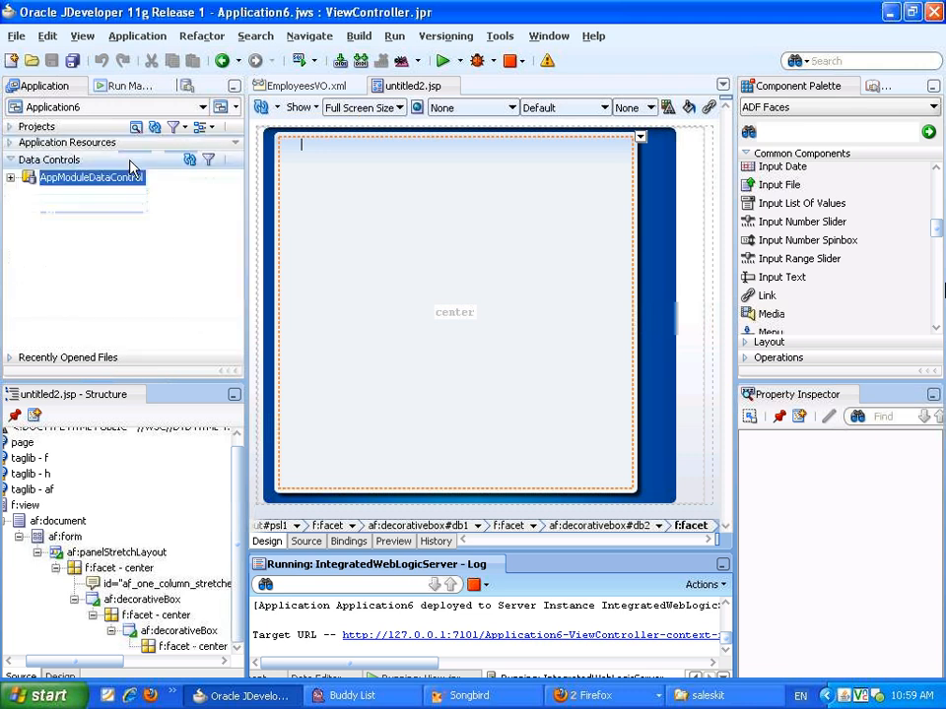
pyautogui.click(16, 189)
pyautogui.click(10, 178)
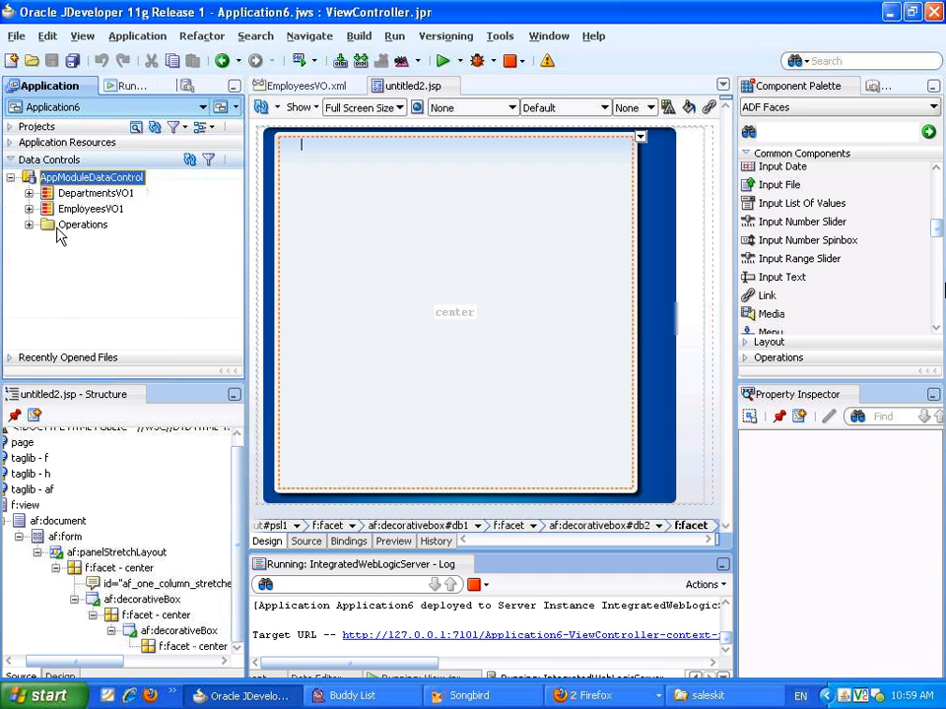
pyautogui.click(32, 209)
pyautogui.click(29, 208)
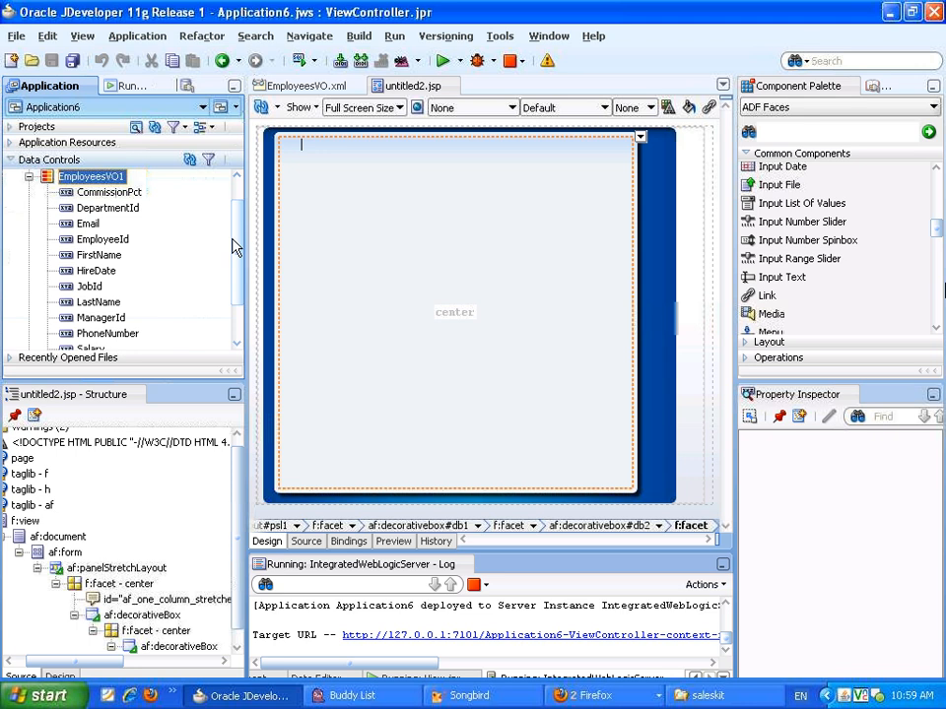
pyautogui.scroll(-2, 222, 298)
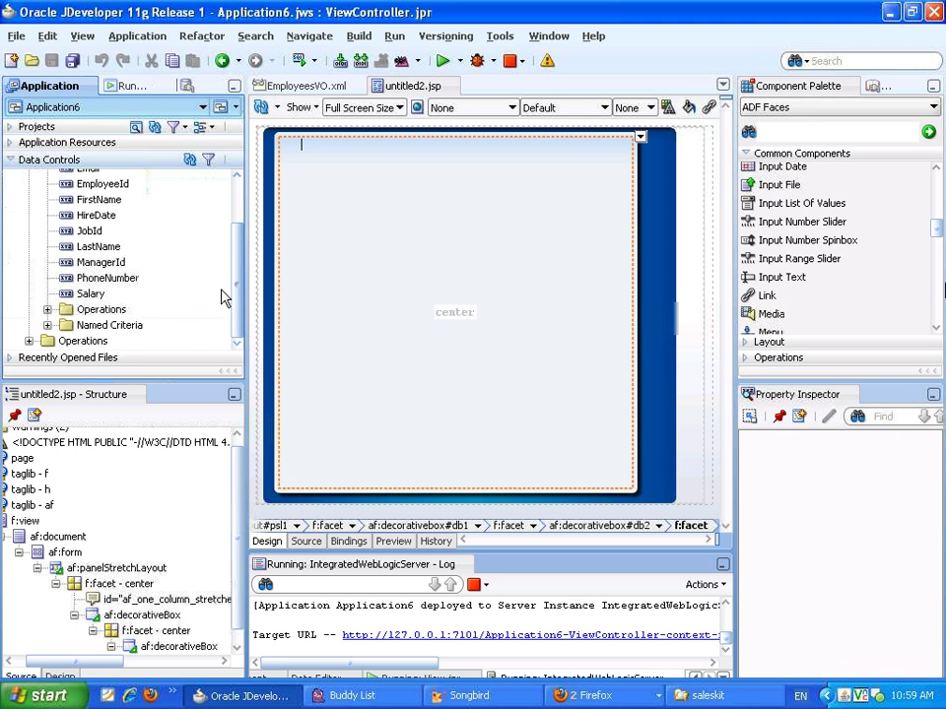
pyautogui.click(47, 325)
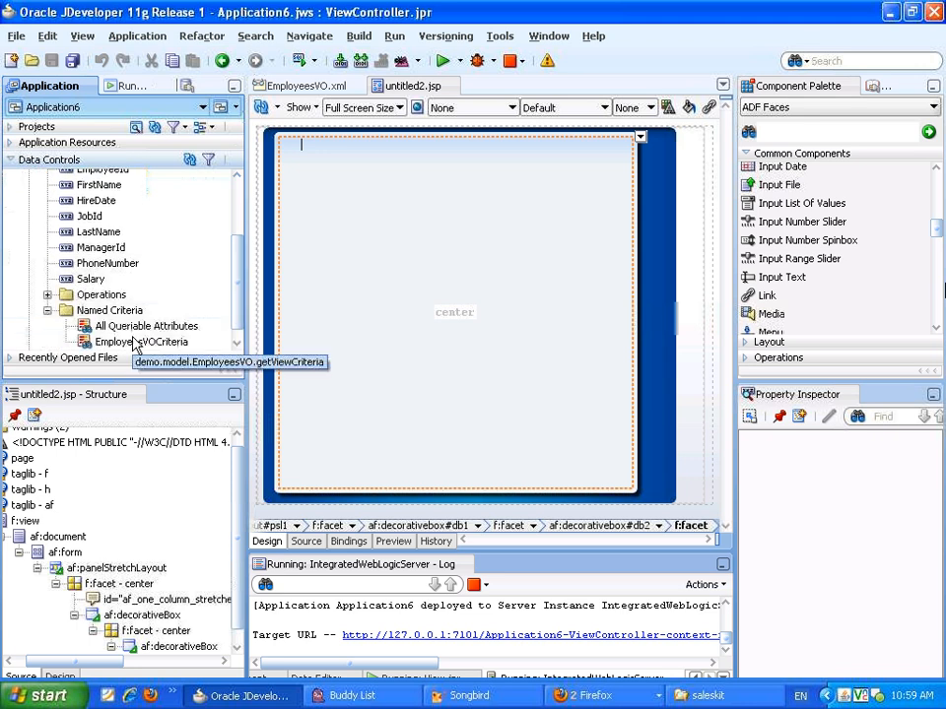
pyautogui.moveTo(136, 344); pyautogui.dragTo(394, 195)
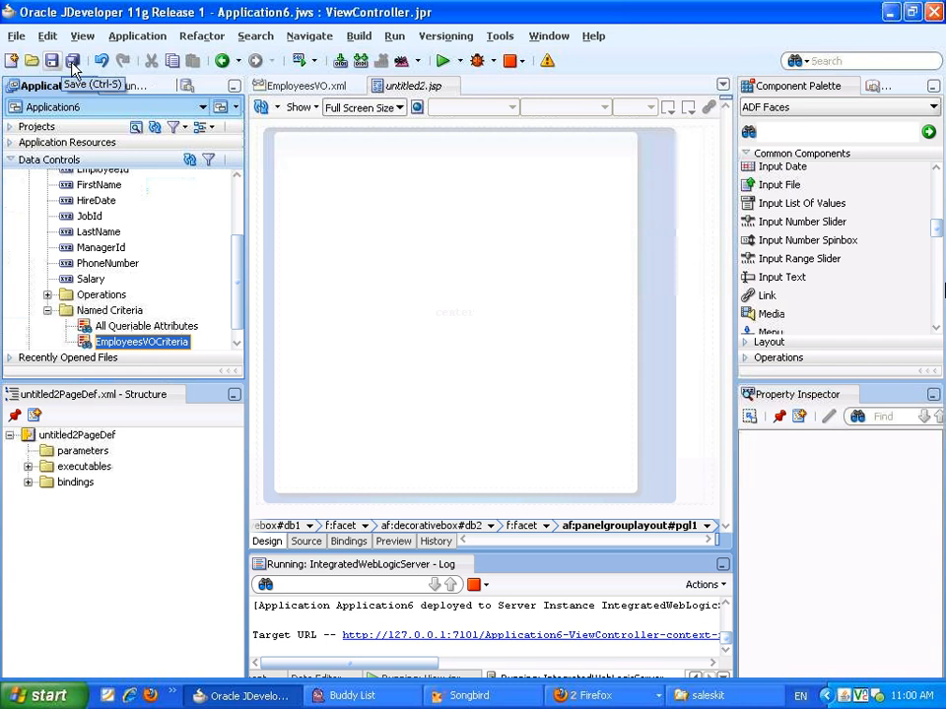
# Step: Save untitled2.jsp and run it in the browser
pyautogui.click(72, 61)
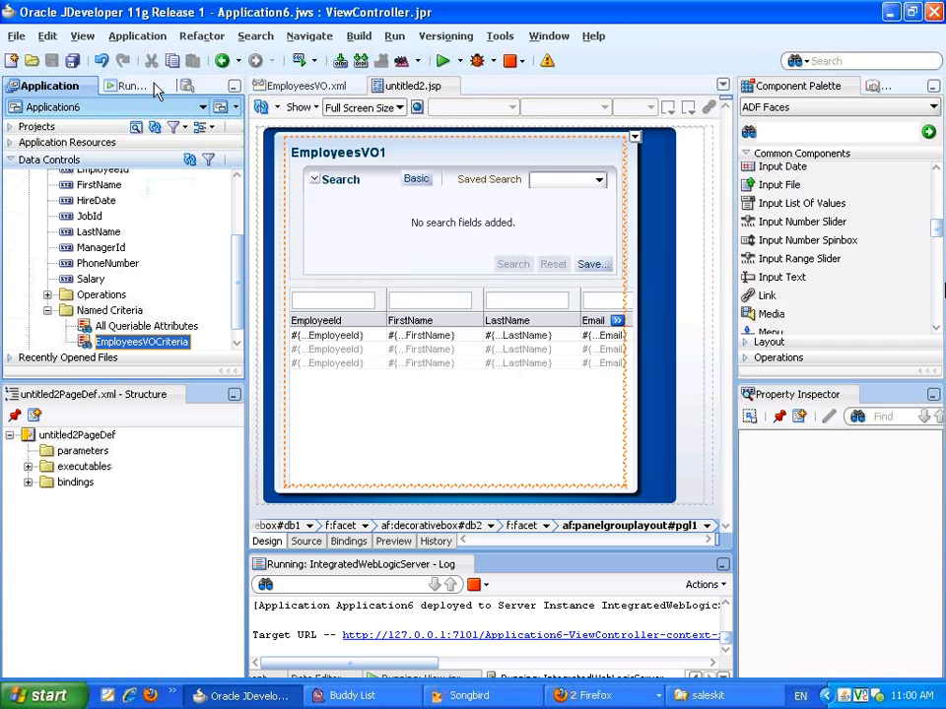
pyautogui.rightClick(313, 212)
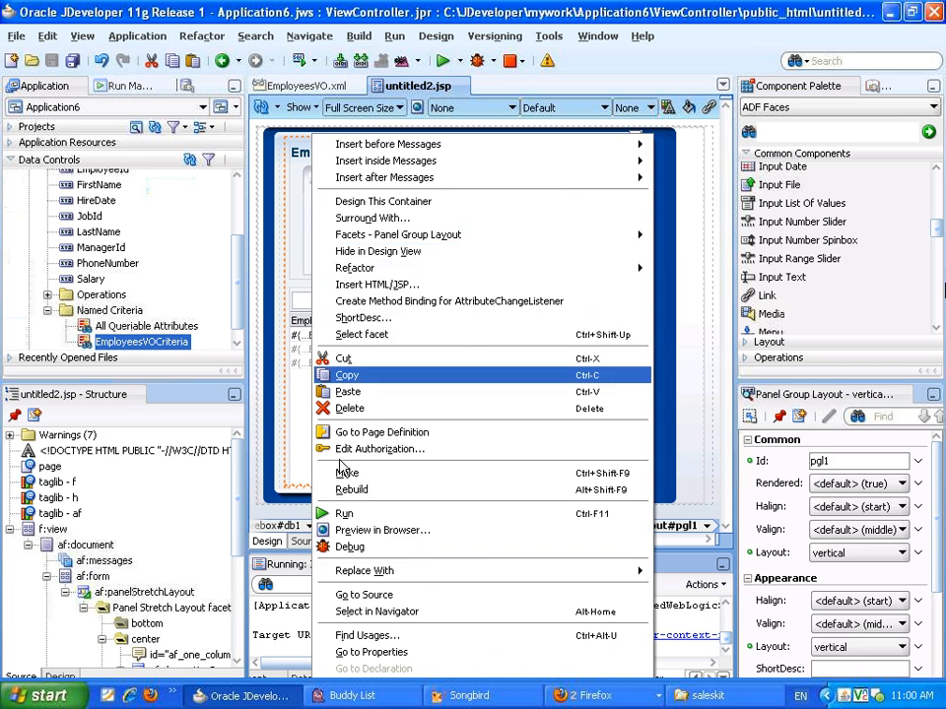
pyautogui.click(342, 515)
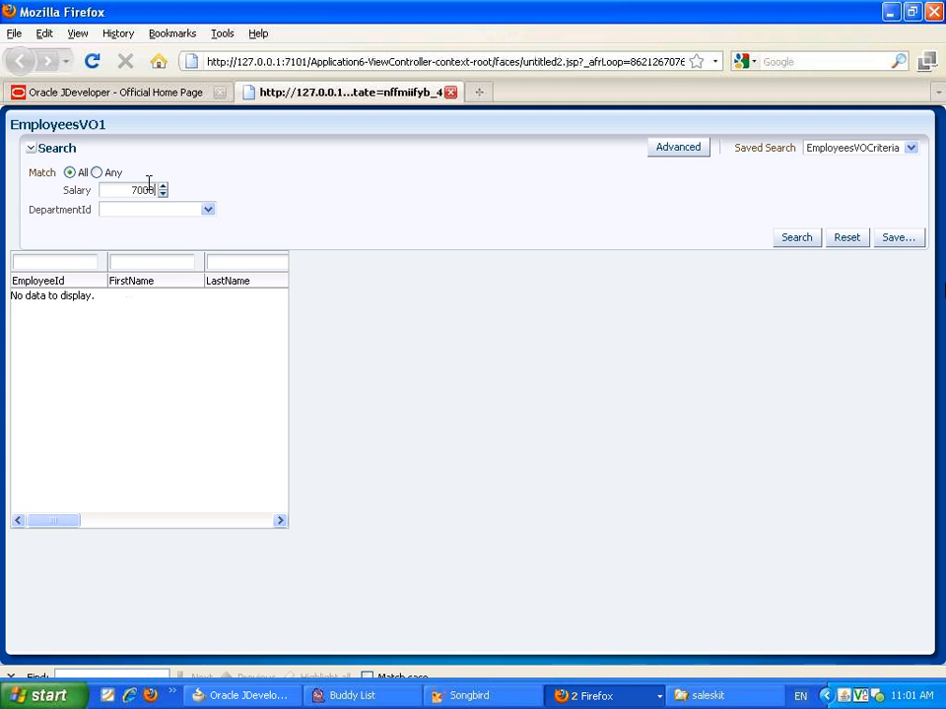
# Step: Search with Salary 7000 and department Purchasing, then switch back to JDeveloper
pyautogui.click(207, 212)
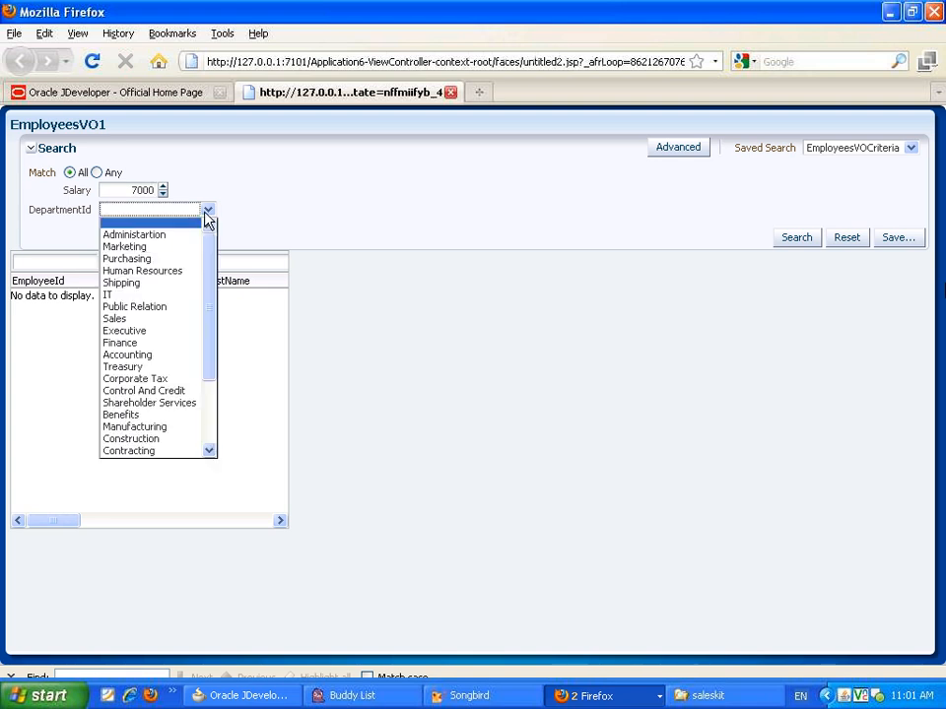
pyautogui.click(171, 260)
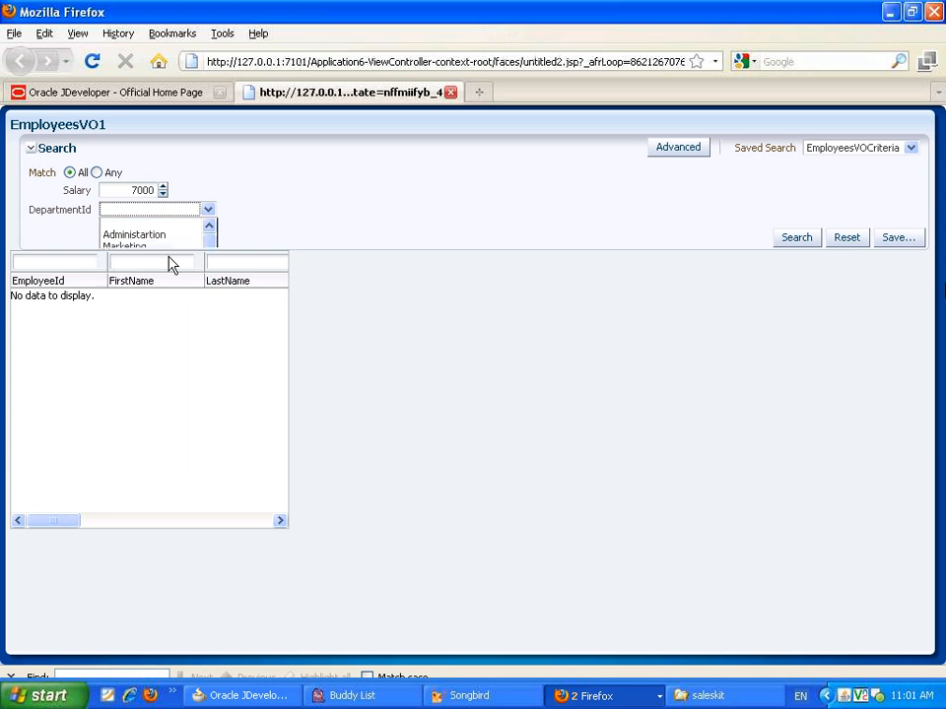
pyautogui.click(787, 241)
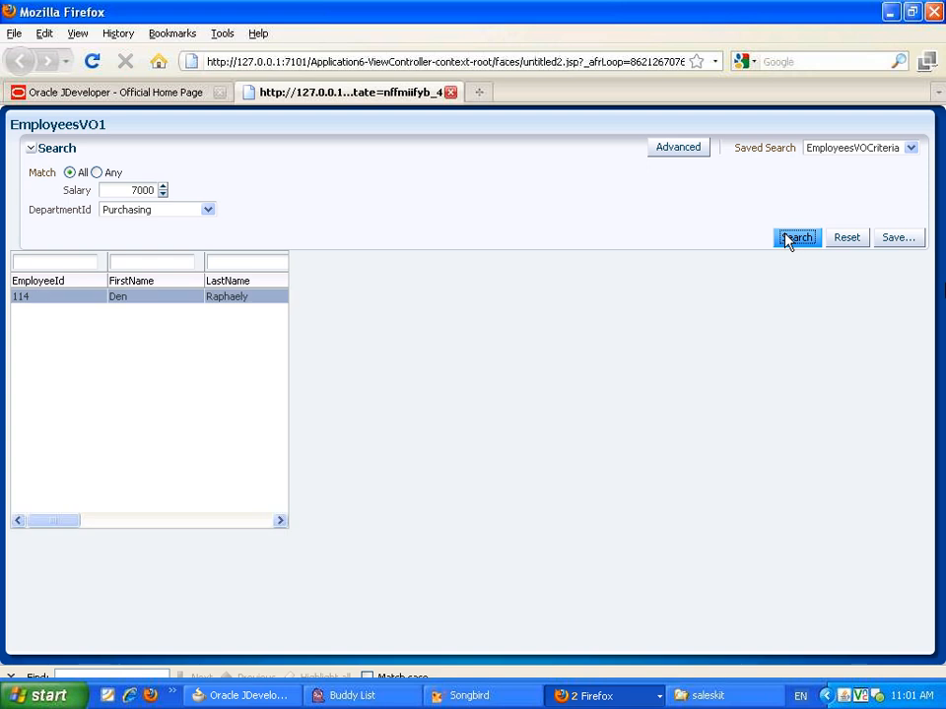
pyautogui.click(208, 210)
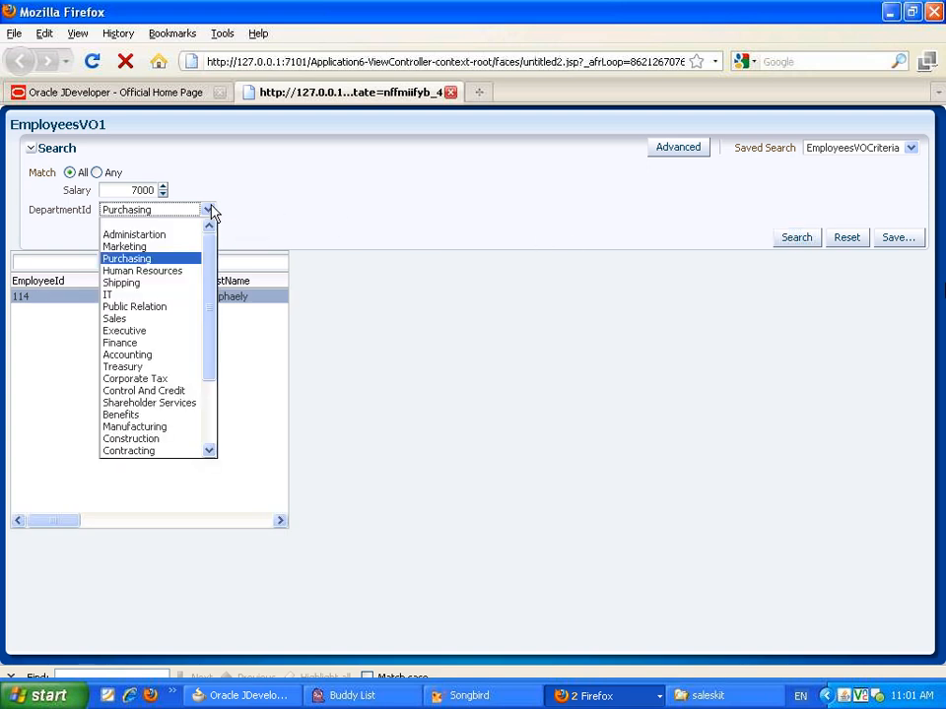
pyautogui.click(211, 212)
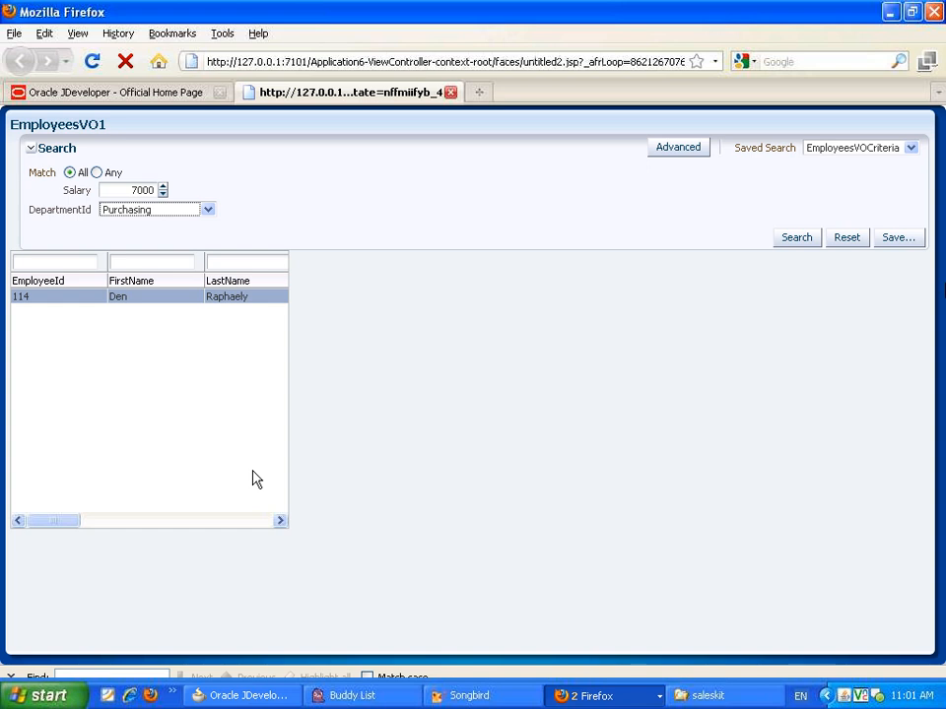
pyautogui.hotkey('alt', 'Tab')
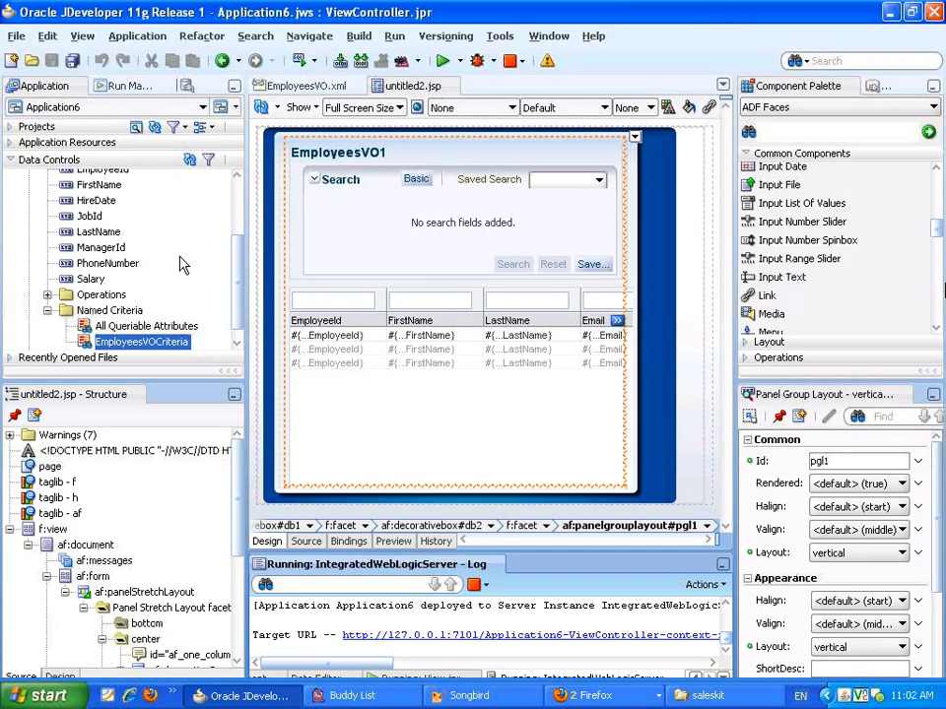
# Step: In EmployeesVO.xml, set LOV_DepartmentId's default list type to Input Text with List of Values
pyautogui.click(88, 142)
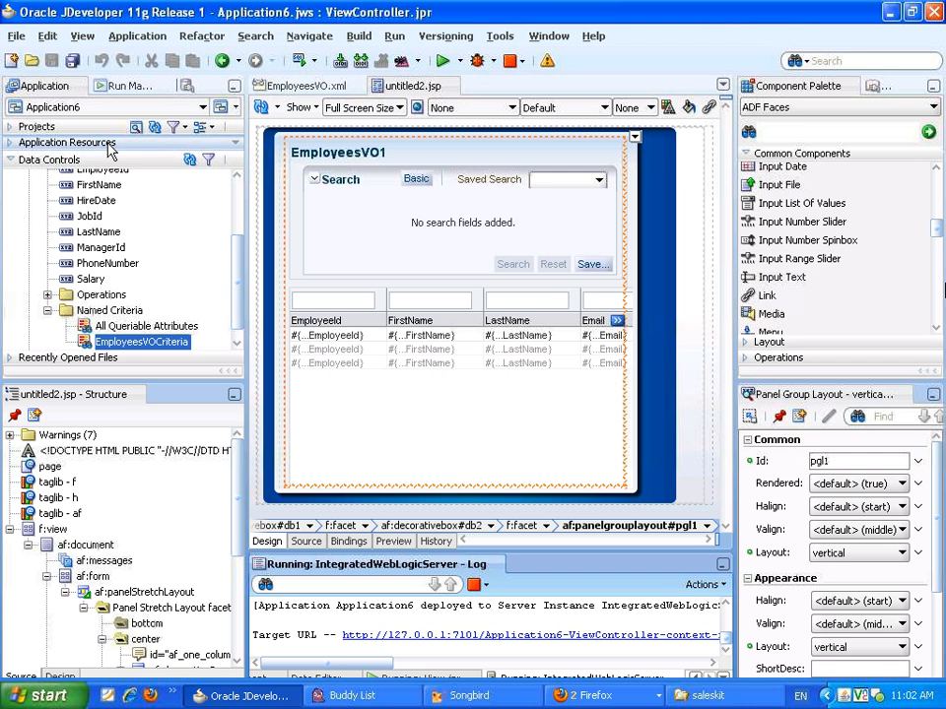
pyautogui.click(299, 86)
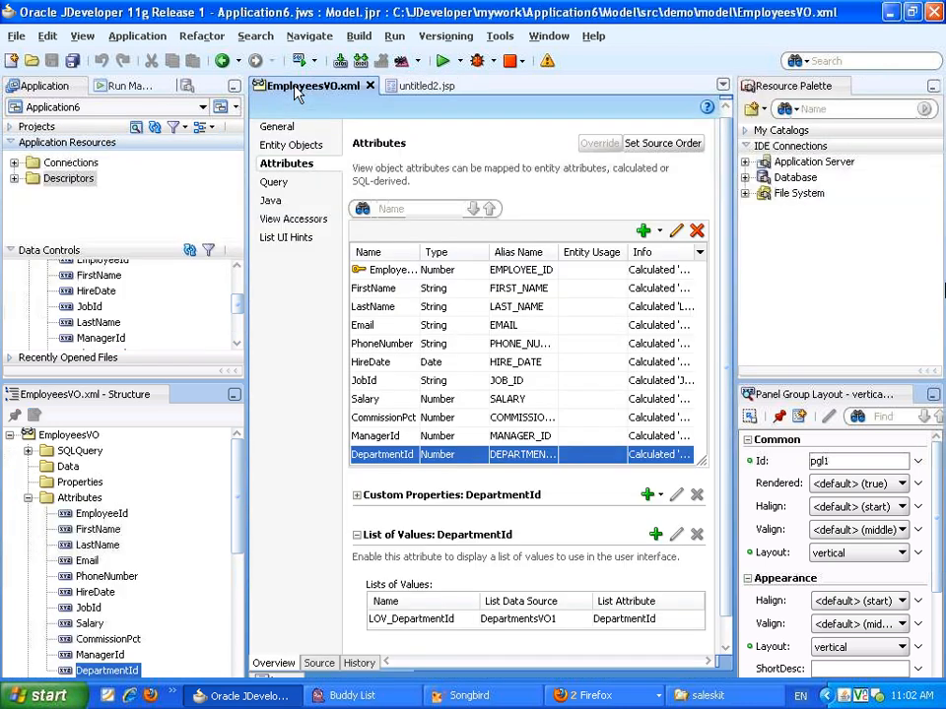
pyautogui.click(557, 621)
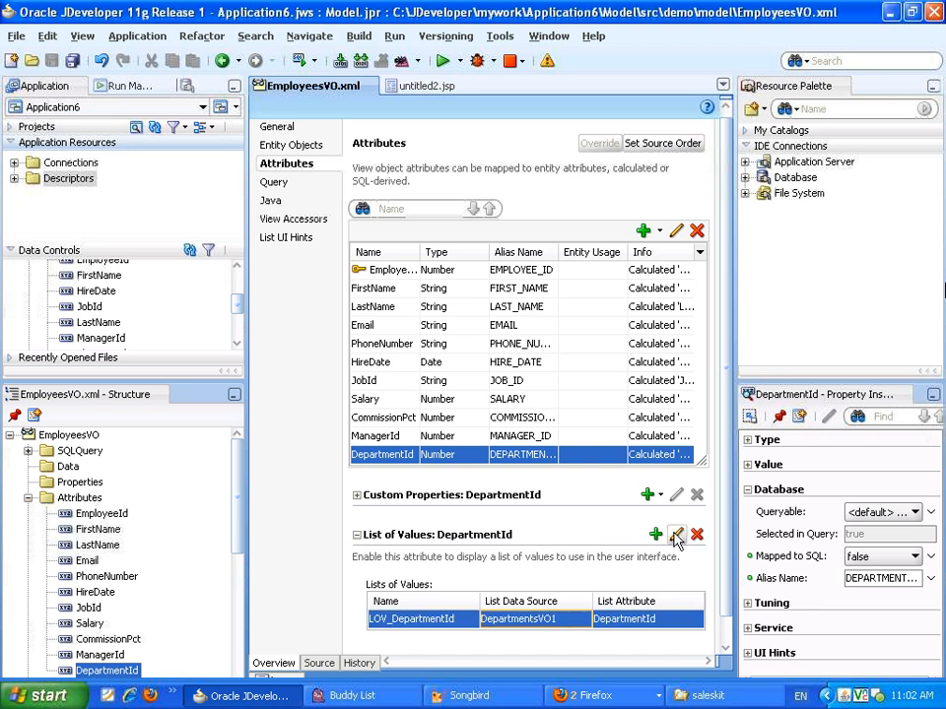
pyautogui.click(676, 534)
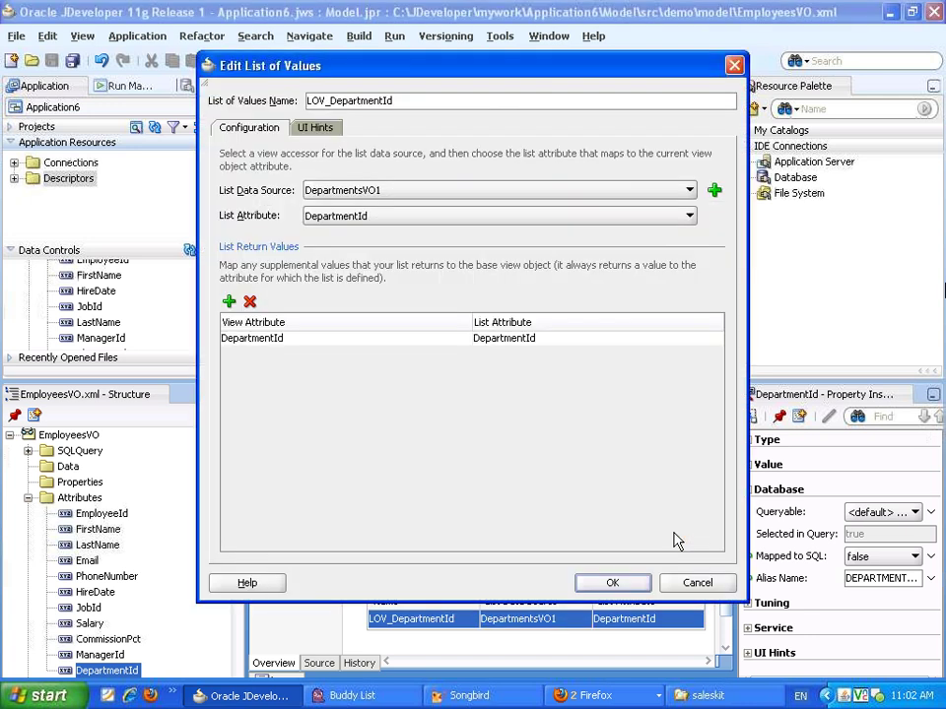
pyautogui.click(322, 131)
pyautogui.click(353, 160)
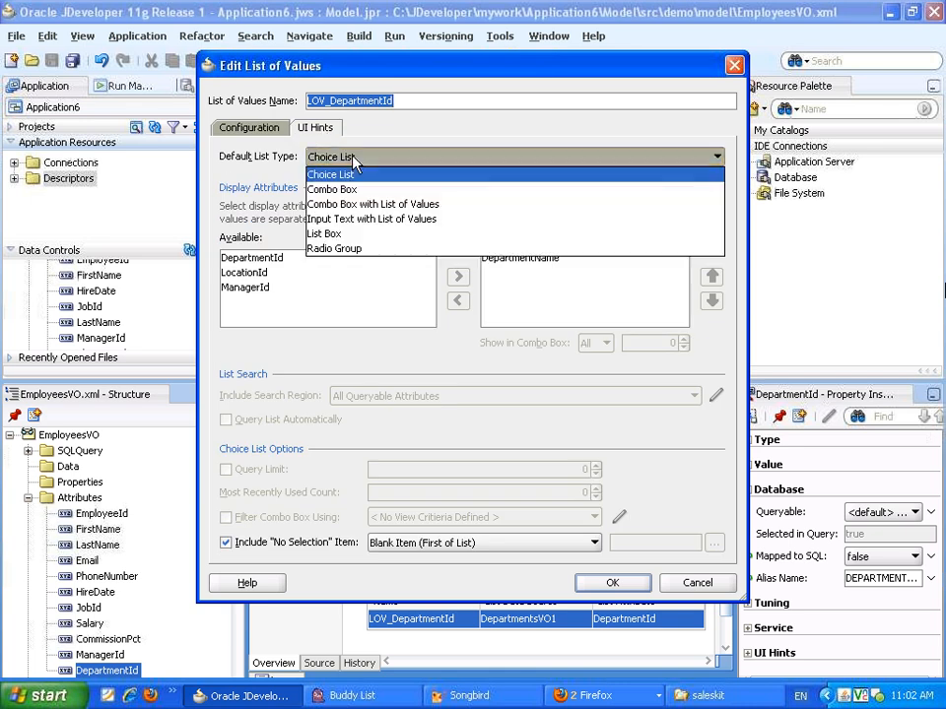
pyautogui.click(377, 221)
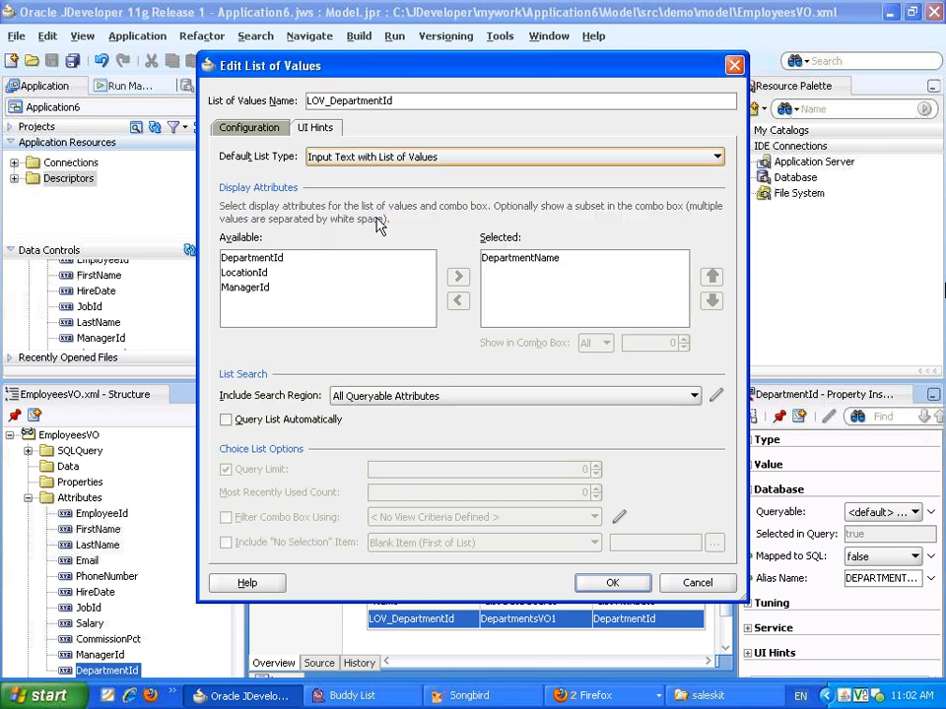
pyautogui.click(611, 586)
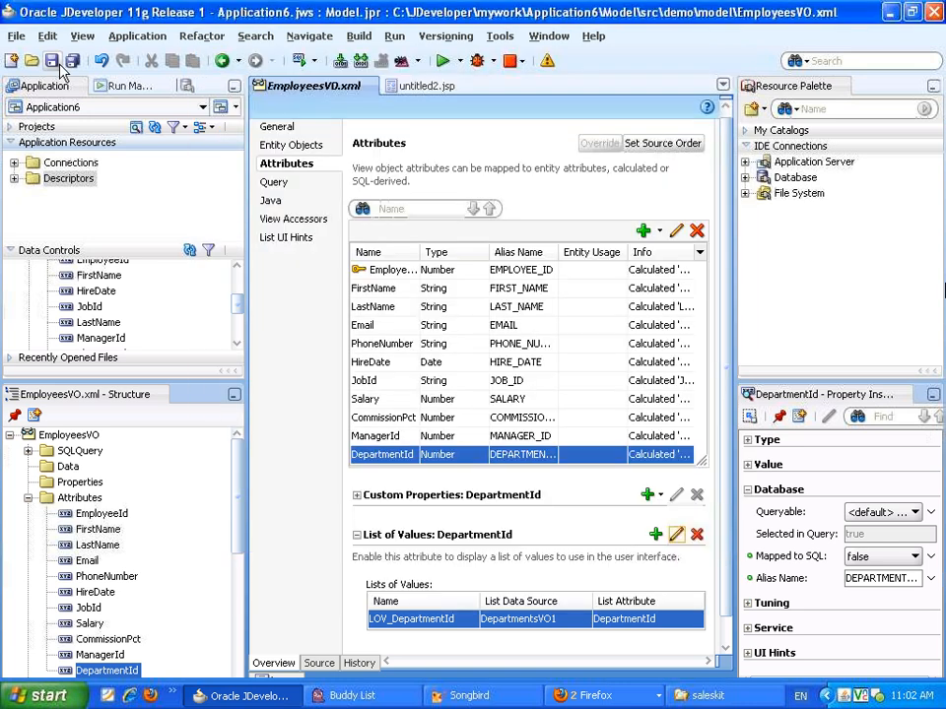
# Step: Save the view object changes and return to the untitled2.jsp design
pyautogui.click(71, 62)
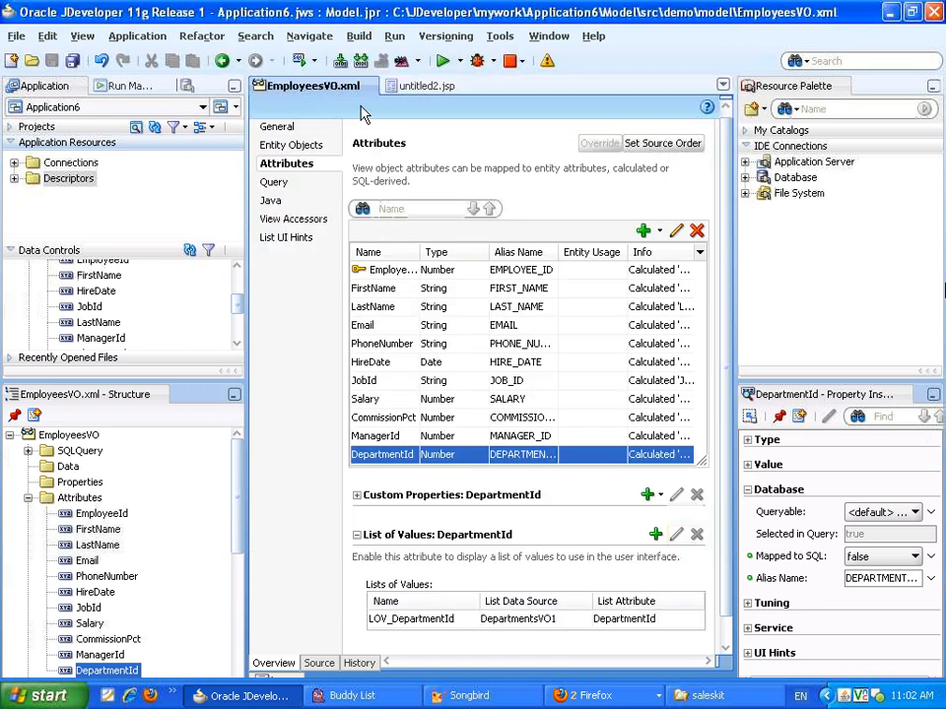
pyautogui.click(399, 87)
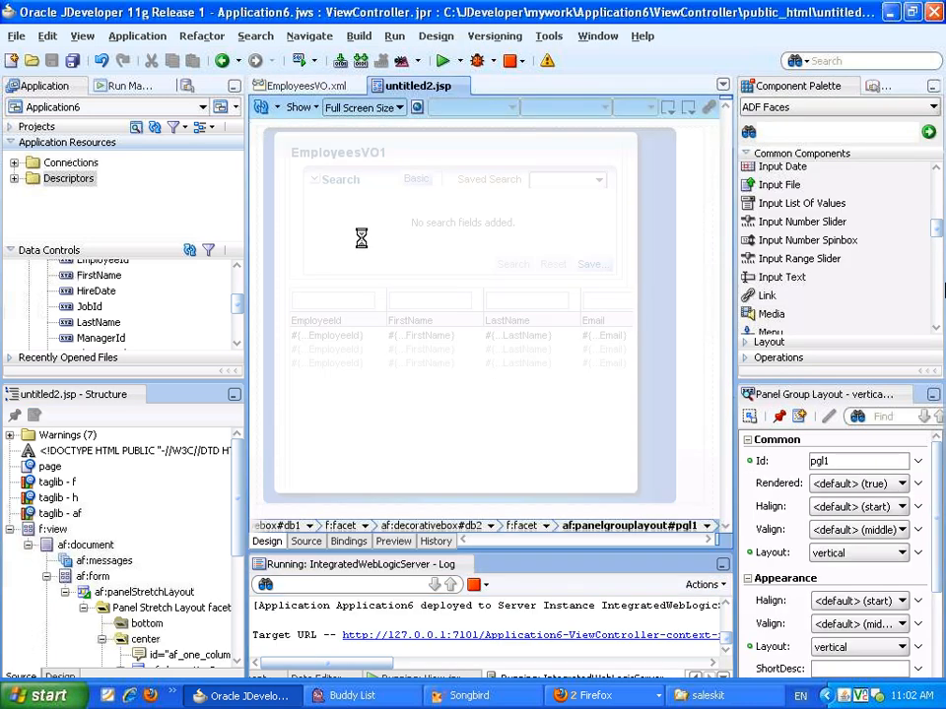
# Step: Rerun untitled2.jsp so the browser shows DepartmentId as a lookup field
pyautogui.rightClick(362, 136)
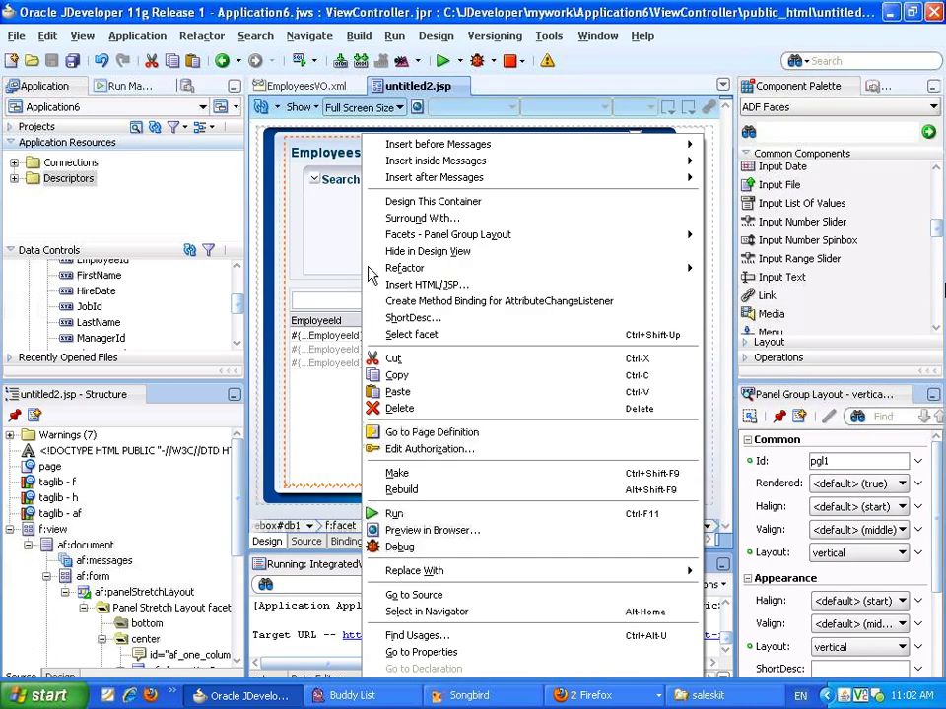
pyautogui.click(426, 515)
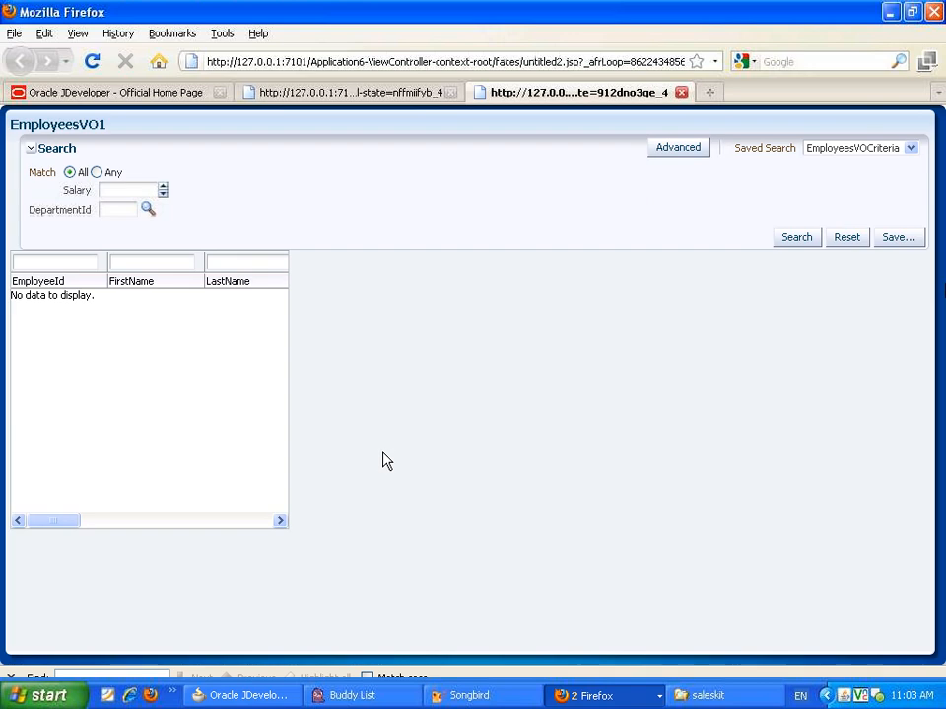
pyautogui.write('5000')
# Step: Pick DepartmentId 20 by finding M% departments, choosing Marketing, then search with Salary 5000
pyautogui.click(149, 210)
pyautogui.write('M%')
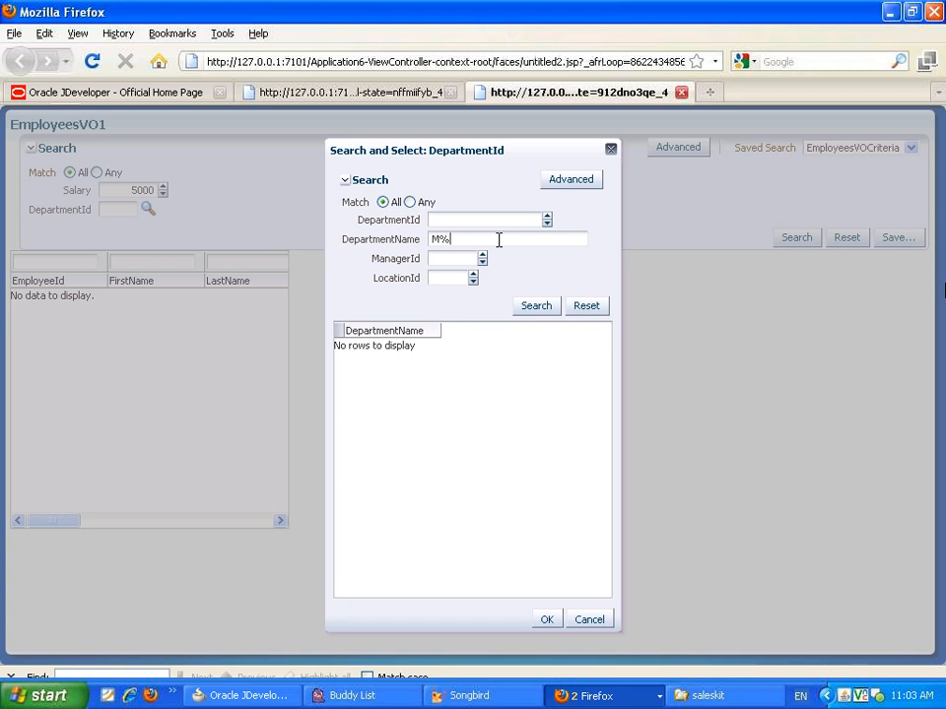
pyautogui.click(522, 307)
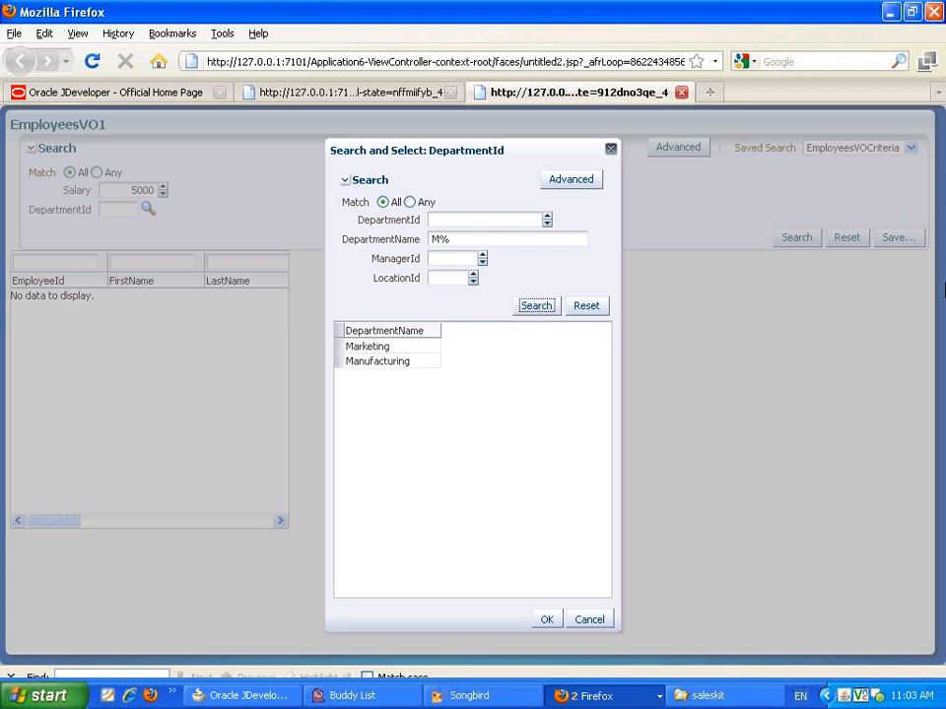
pyautogui.click(394, 346)
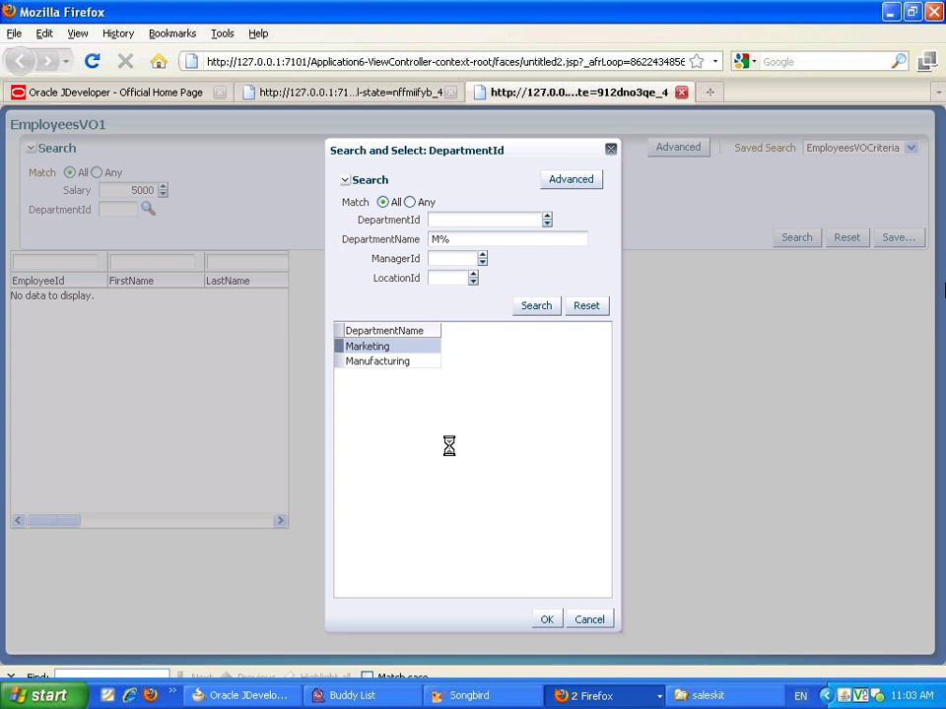
pyautogui.click(540, 619)
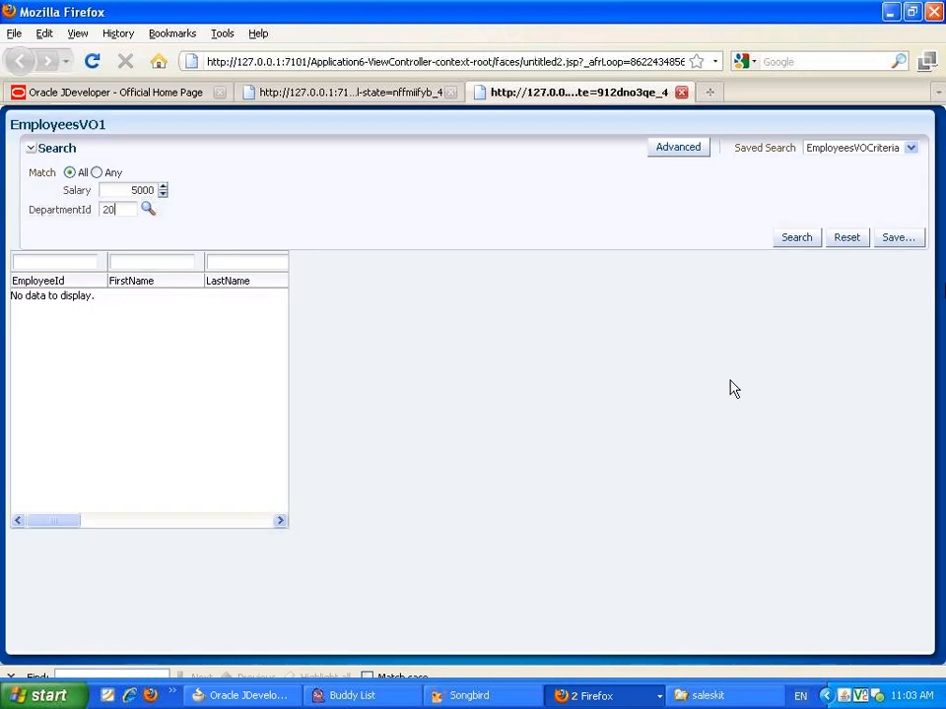
pyautogui.click(793, 237)
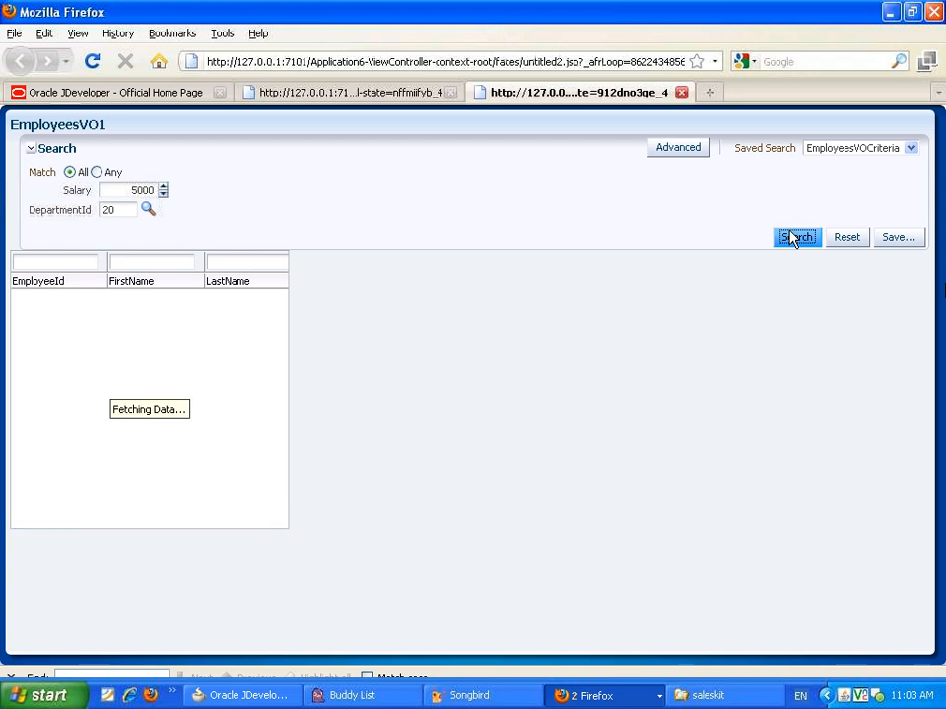